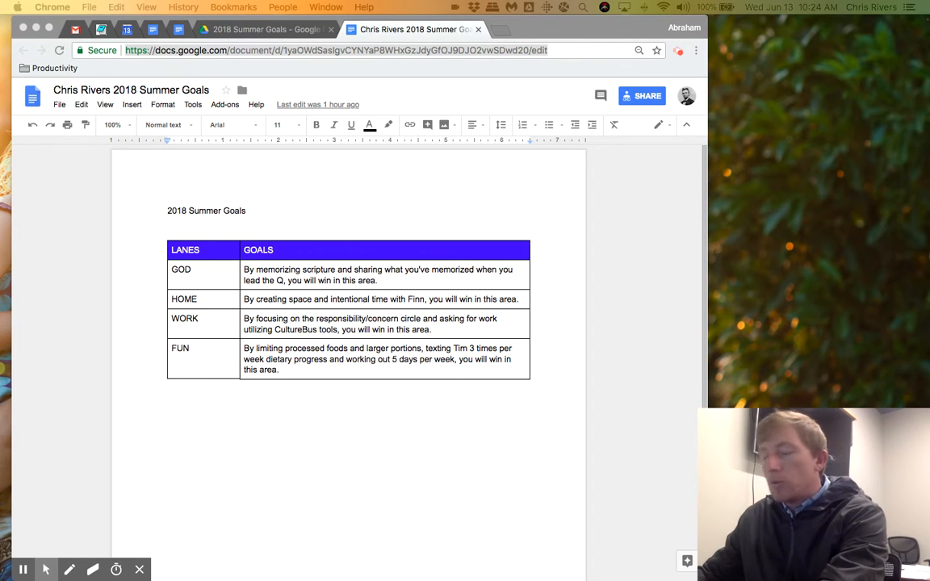
left_click(500, 29)
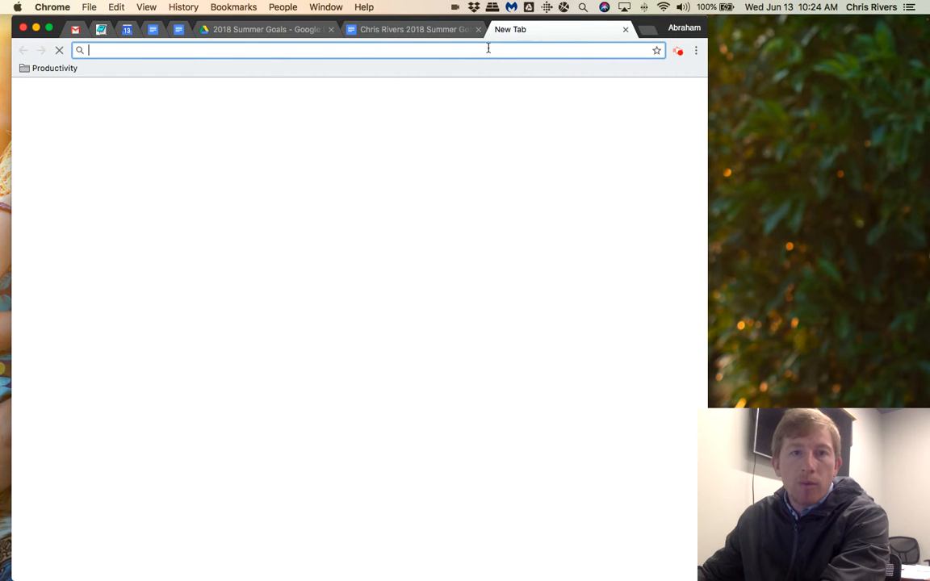
type("https://goo.gl/forms/s18hrBwJxCAlrQ6l1")
key("Return")
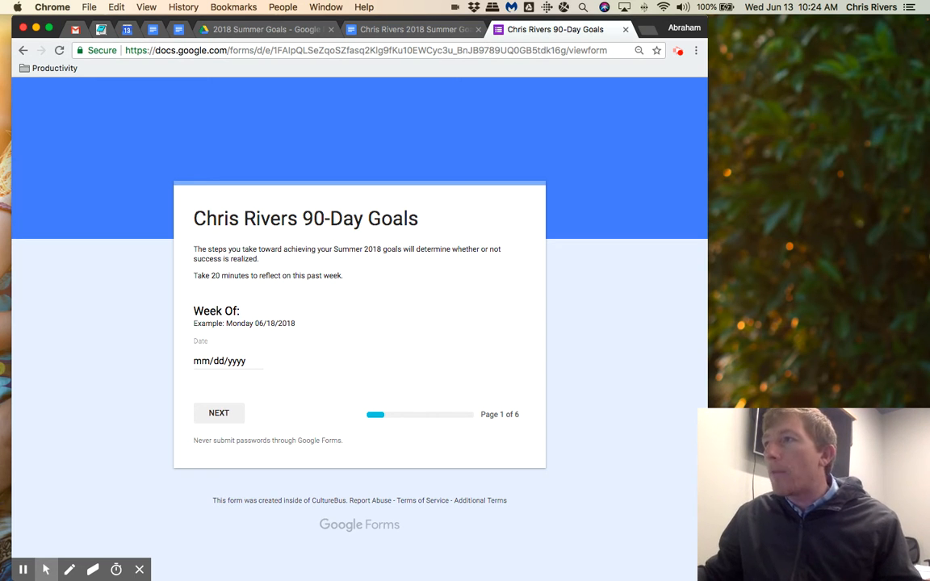
left_click_drag(929, 101, 464, 12)
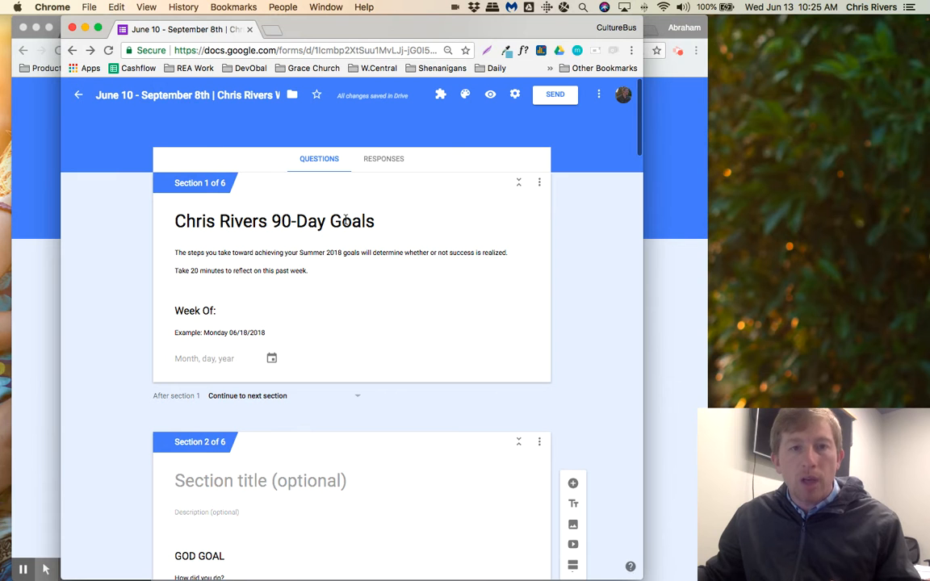
left_click_drag(410, 26, 677, 68)
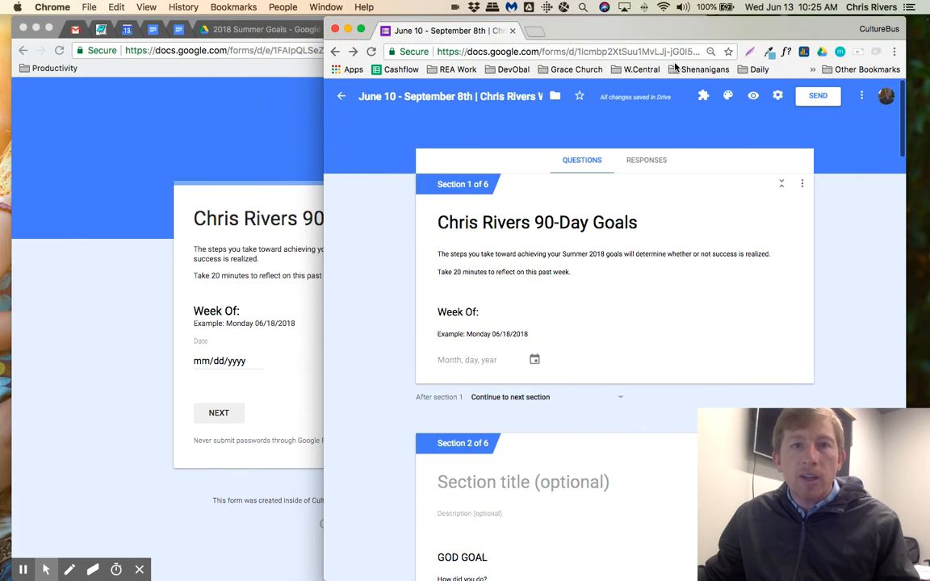
- Create a blank Google Form in the 2018 Summer Goals folder in Drive
left_click(222, 30)
left_click(51, 147)
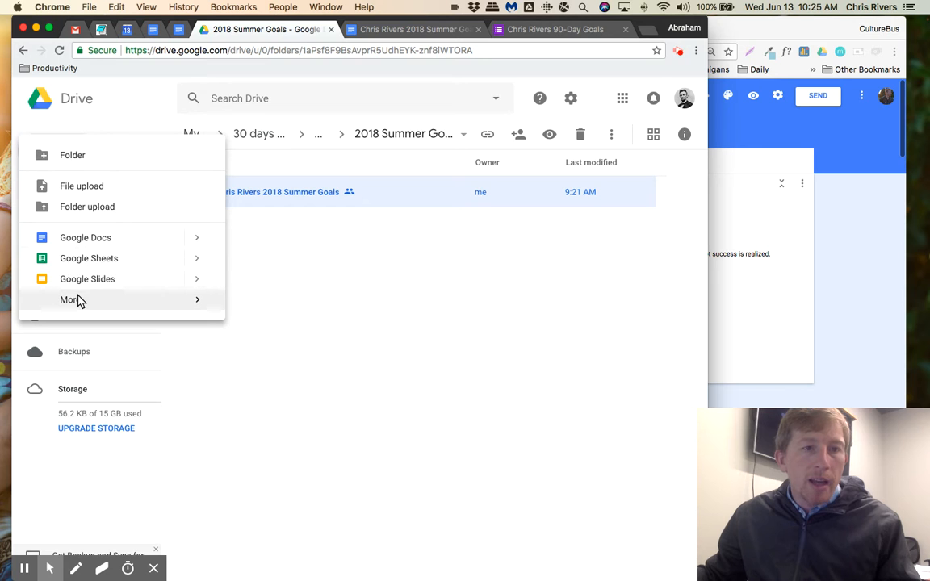
mouse_move(171, 302)
left_click(269, 307)
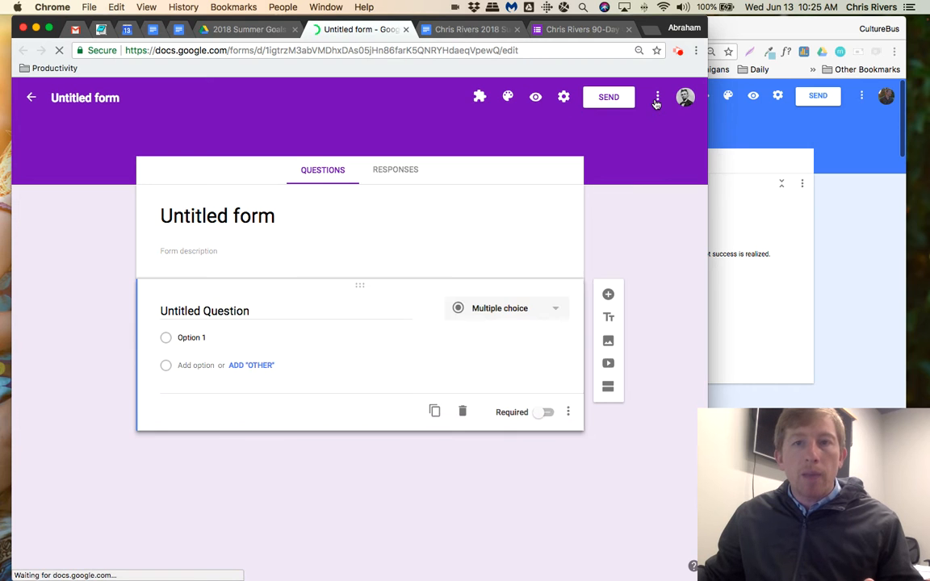
- Copy the reference form's "June 10 - September 8th" weekly goals file name and use it to name the new form
left_click(715, 31)
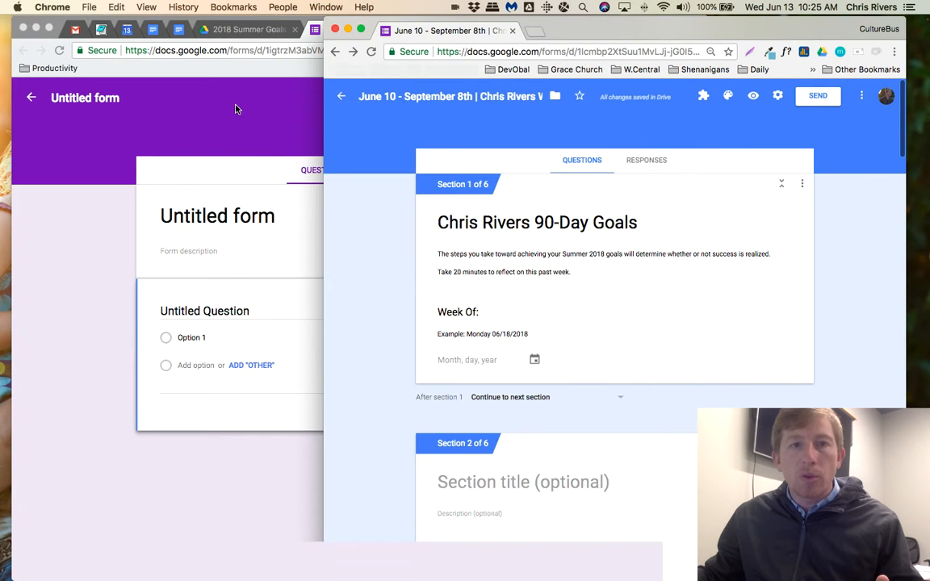
left_click(236, 109)
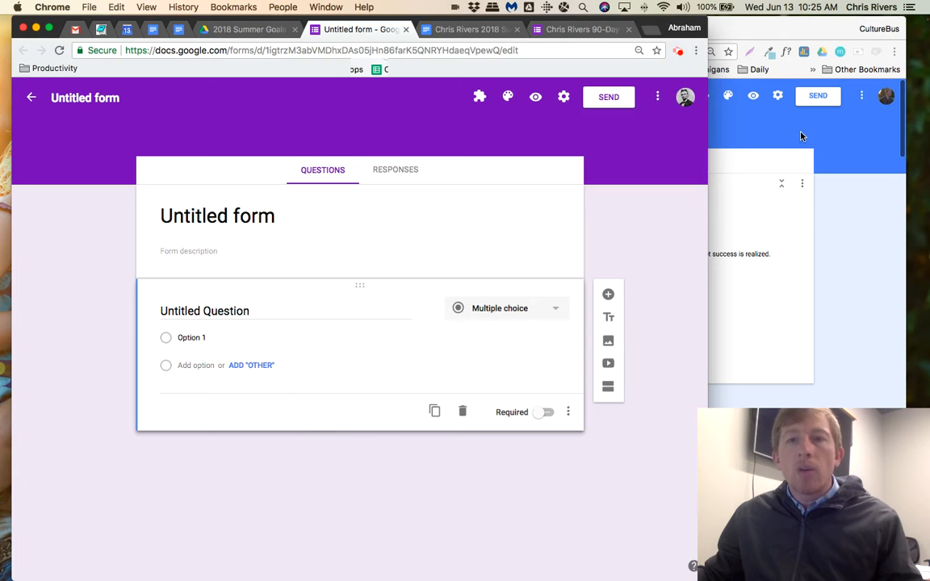
left_click(719, 119)
left_click(471, 98)
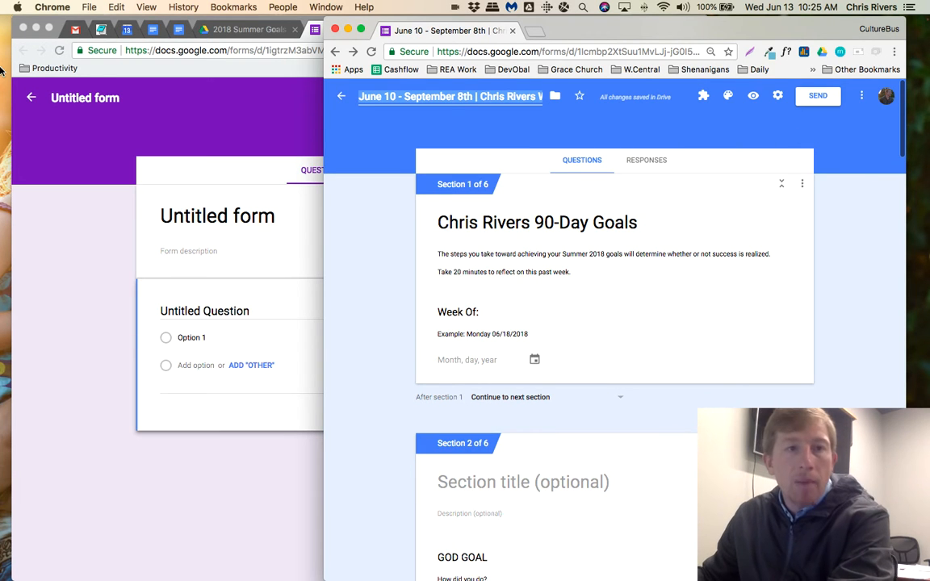
left_click(87, 101)
left_click(88, 100)
type("June 10 - September 8th | Chris Rivers Weekly Goals")
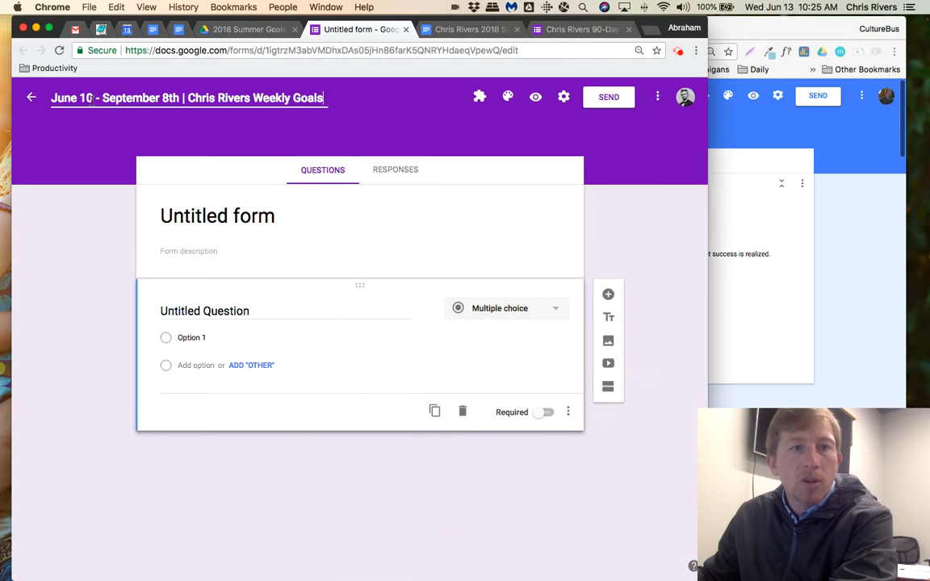
- Set the new form's displayed title to "Abe Lincoln's Weekly Goals"
left_click(192, 222)
type("June 10 - September 8th | Chris Rivers Weekly Goals")
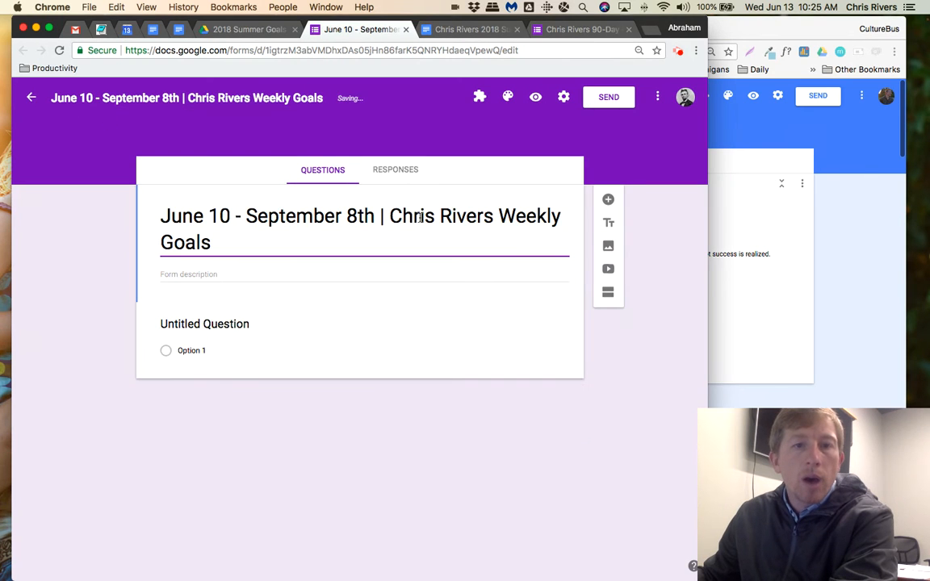
left_click_drag(390, 218, 145, 217)
key("BackSpace")
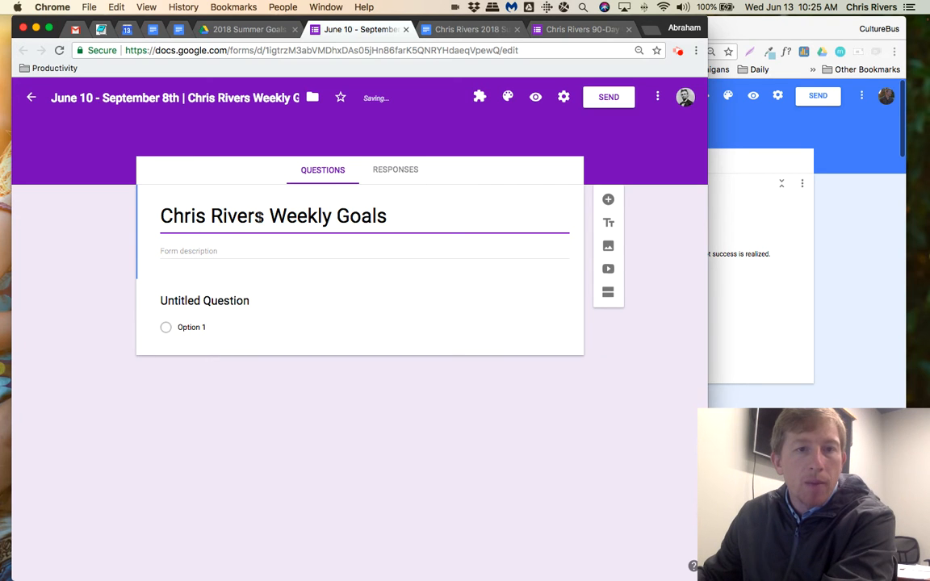
left_click_drag(257, 218, 162, 216)
key("BackSpace")
key("Right")
key("BackSpace")
type("Abe Lincoln")
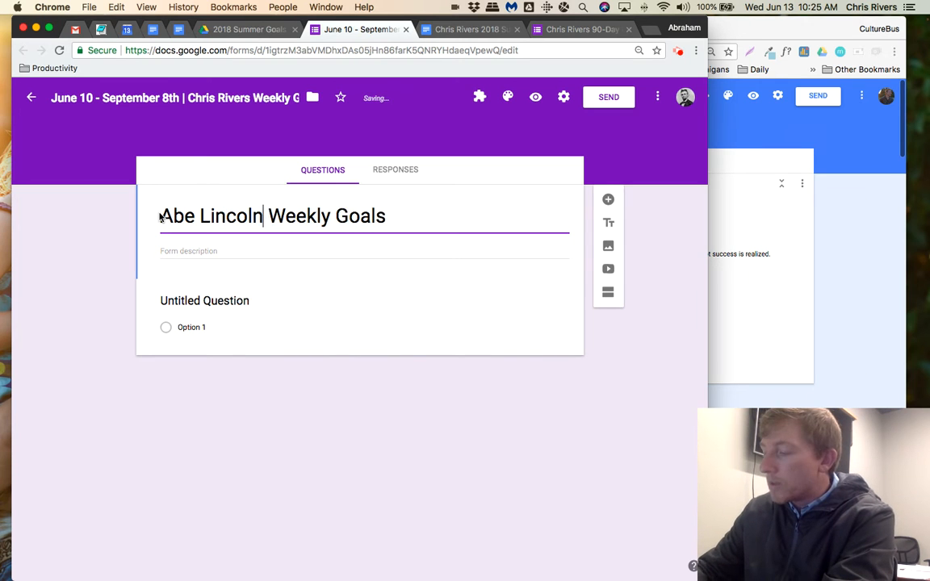
type("'s")
- Copy the reference form's description about steps toward Summer 2018 goals and 20 minutes of reflection into the new form's description
left_click(757, 239)
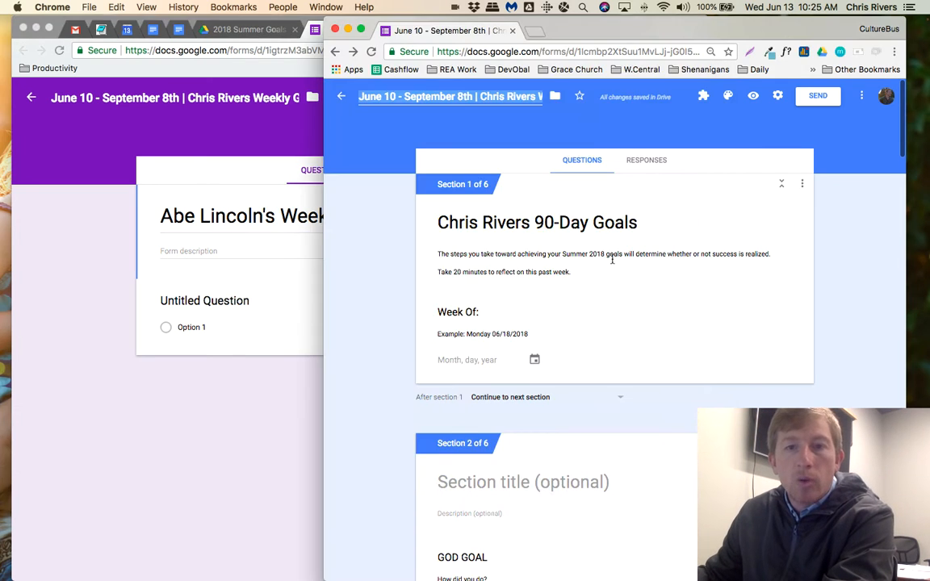
left_click(592, 259)
key("super+c")
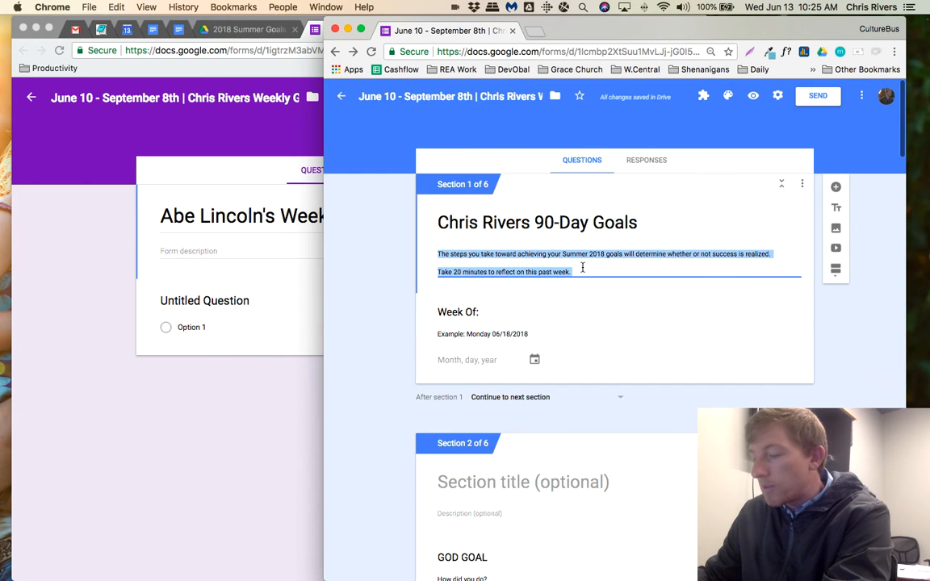
left_click(200, 249)
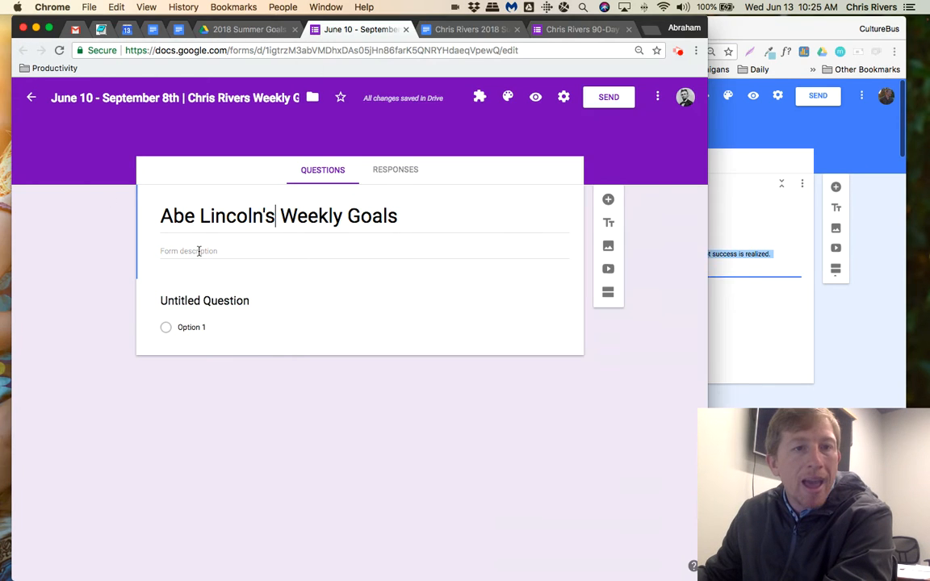
key("super+v")
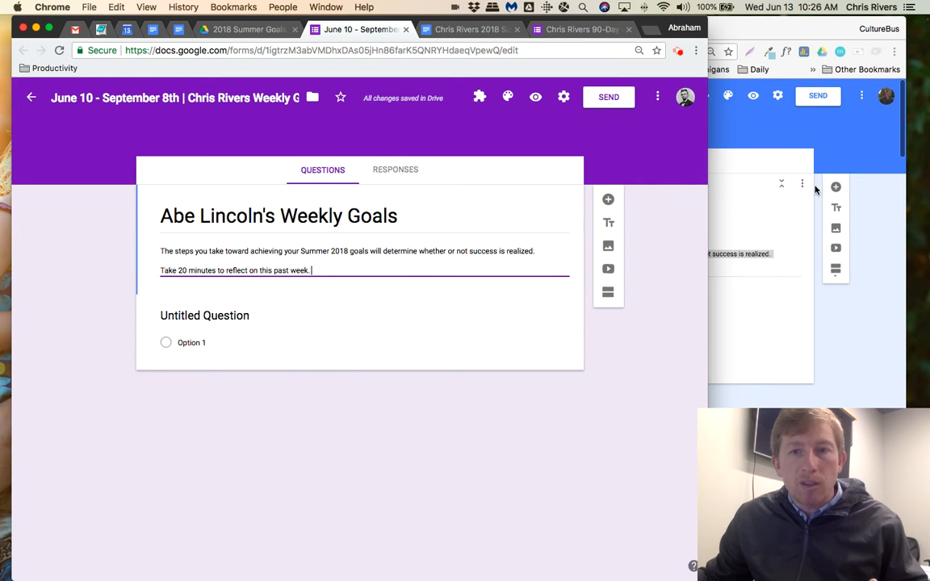
- Change the untitled question's type to Date, following the first section of the reference form
left_click(778, 145)
scroll(646, 221, "down", 5)
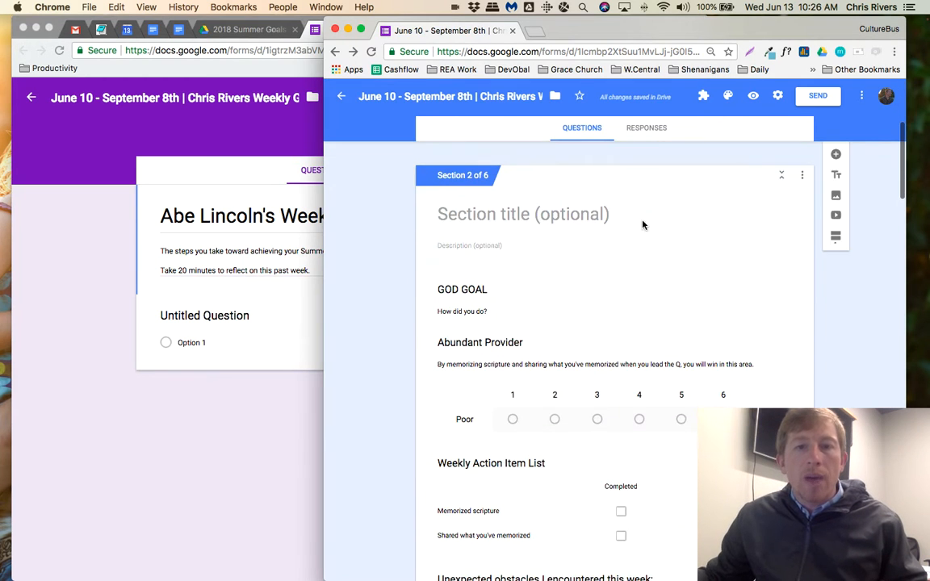
scroll(642, 220, "down", 1)
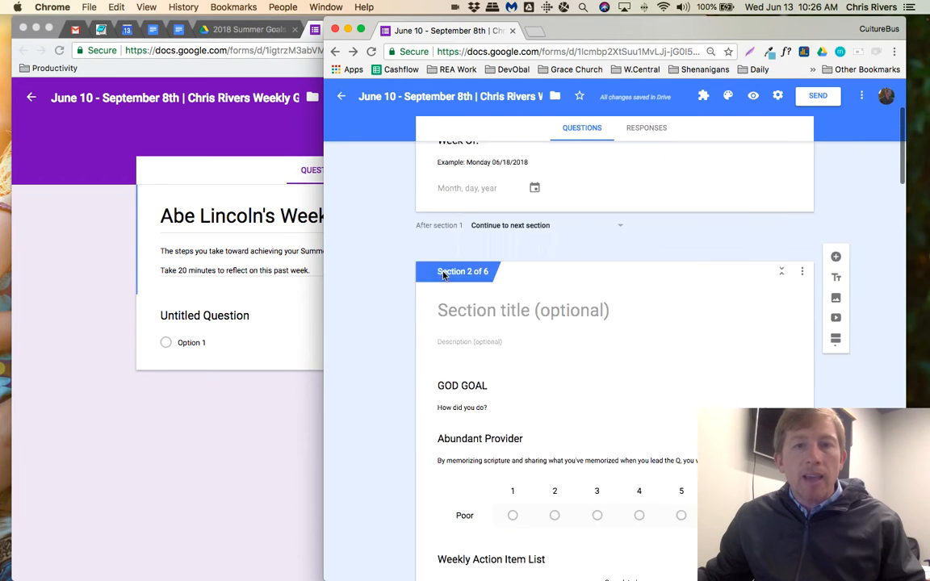
scroll(442, 273, "up", 5)
left_click(232, 290)
left_click(213, 315)
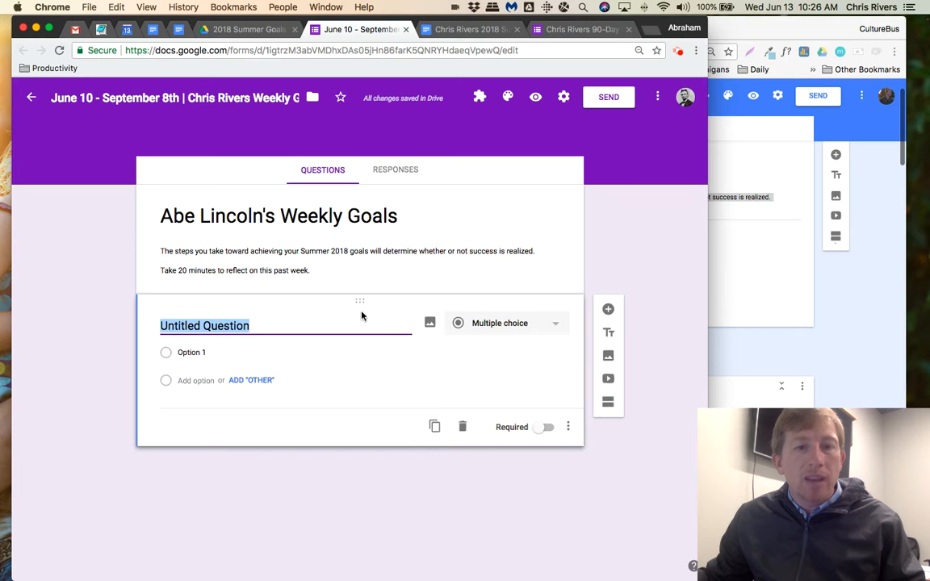
left_click(523, 331)
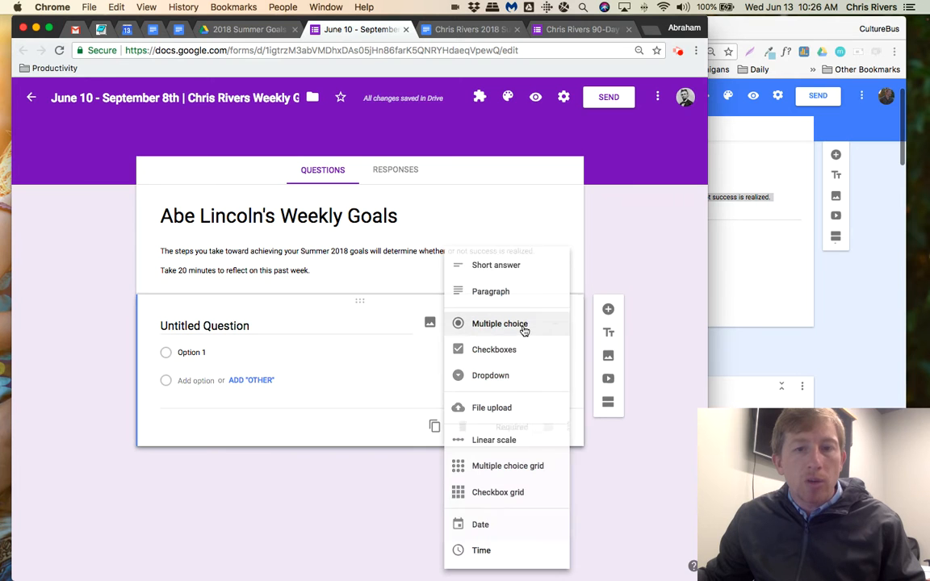
left_click(481, 525)
- Title the date question "Week Of:" by copying the text from the reference form
left_click(718, 306)
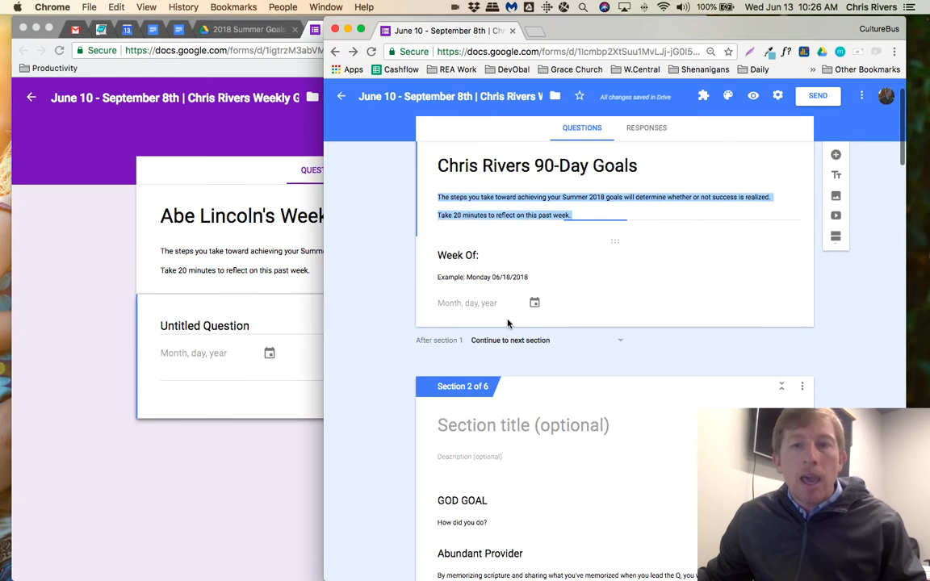
left_click(467, 261)
key("super+c")
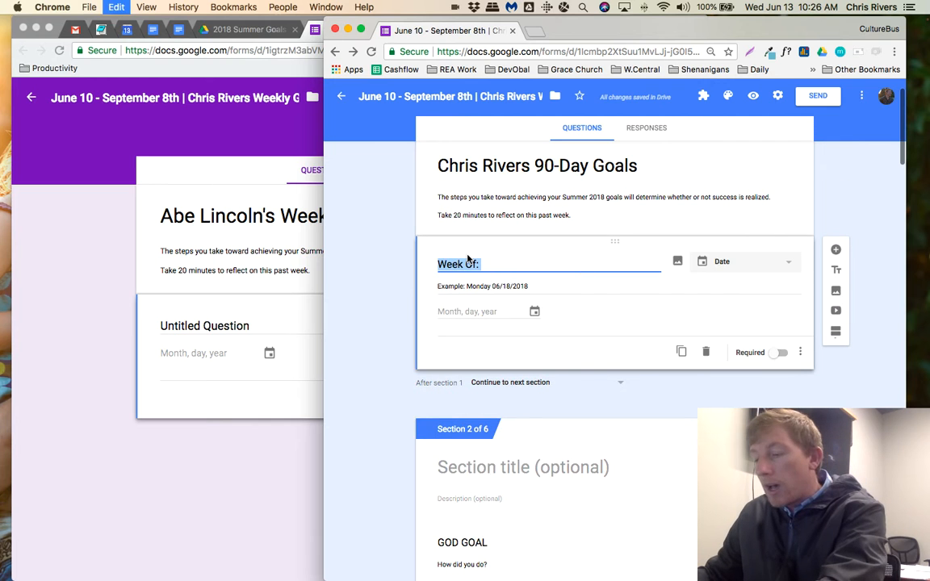
left_click(214, 326)
key("super+v")
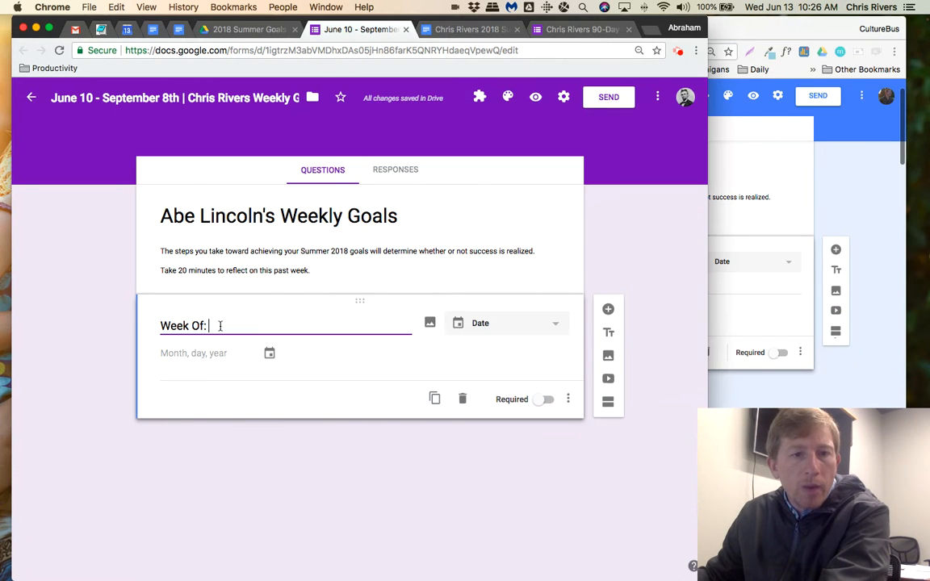
- Add a second section after the date question and clear its default title, matching the reference form's section 2
left_click(609, 402)
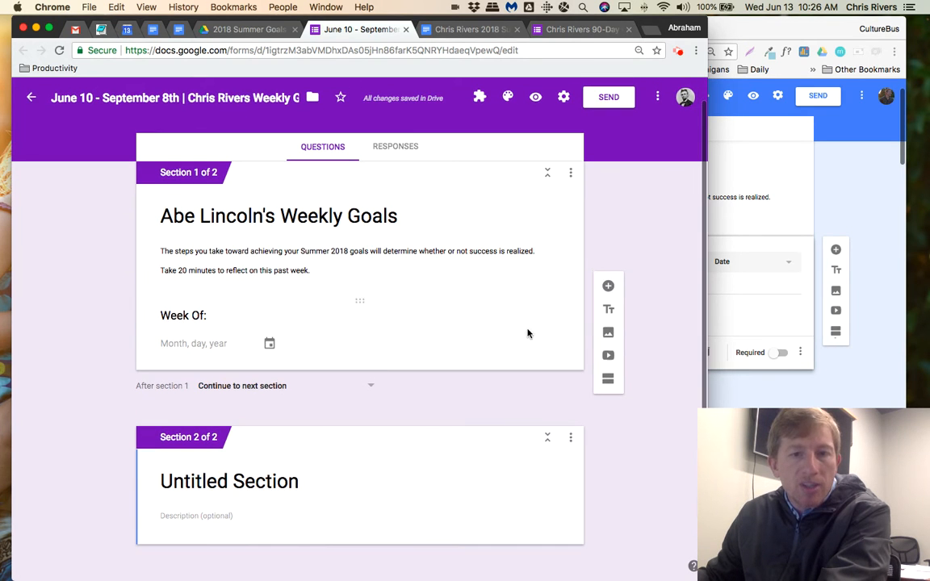
left_click(757, 385)
scroll(757, 385, "down", 5)
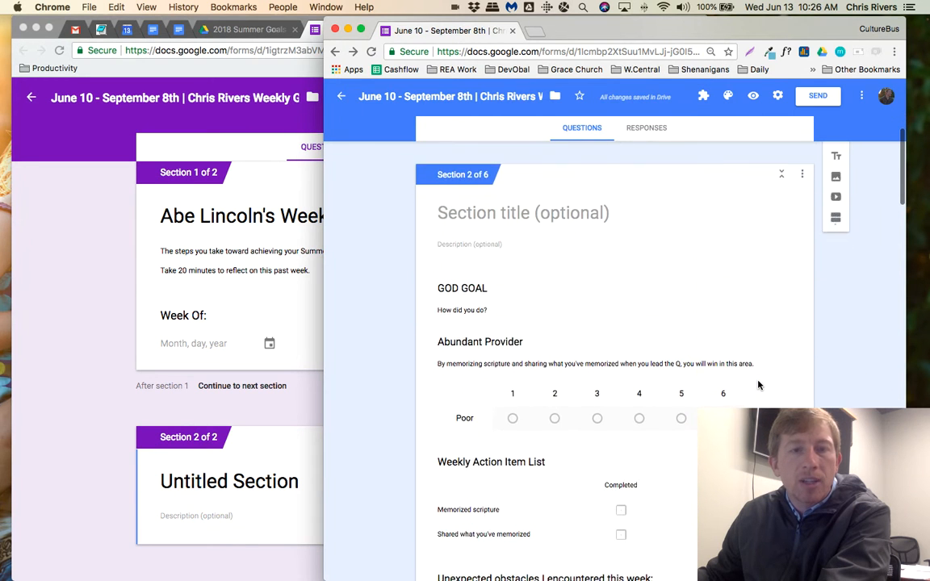
scroll(758, 386, "down", 1)
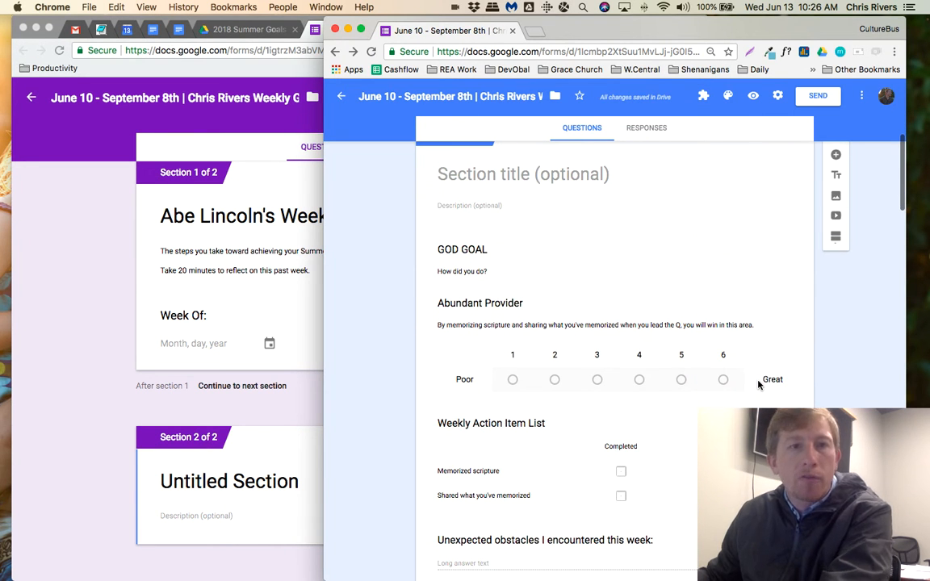
left_click(252, 475)
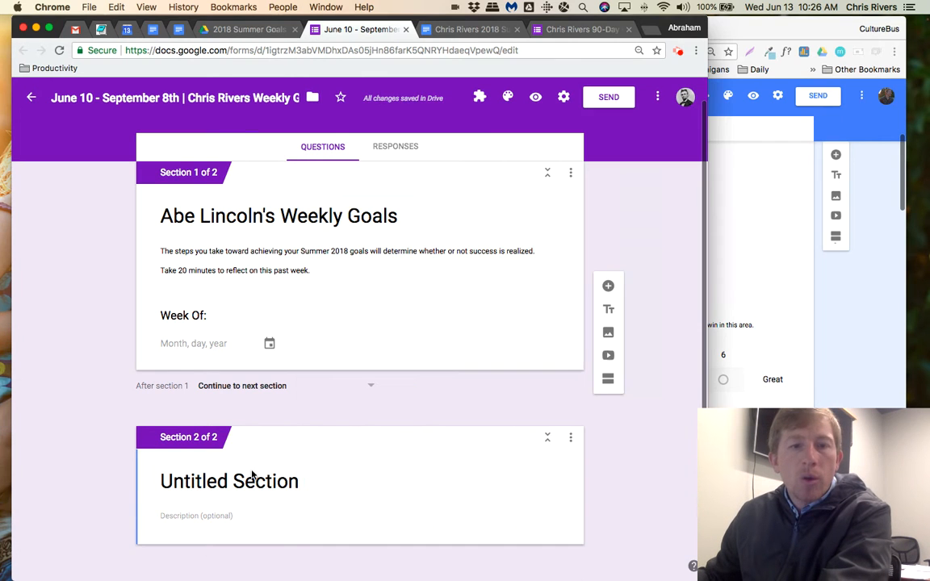
left_click(255, 477)
key("BackSpace")
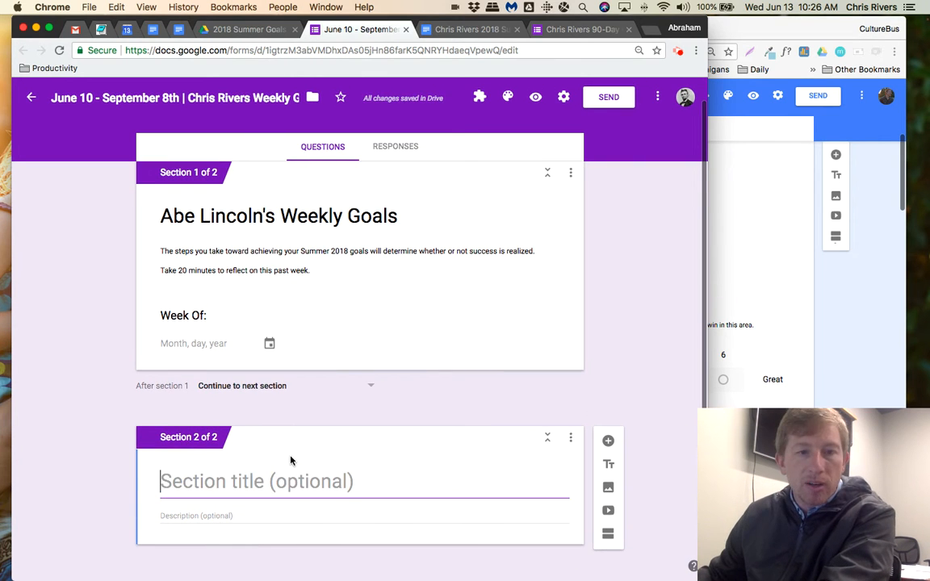
- Add a title and description block to section 2 and title it "GOD GOAL"
left_click(610, 466)
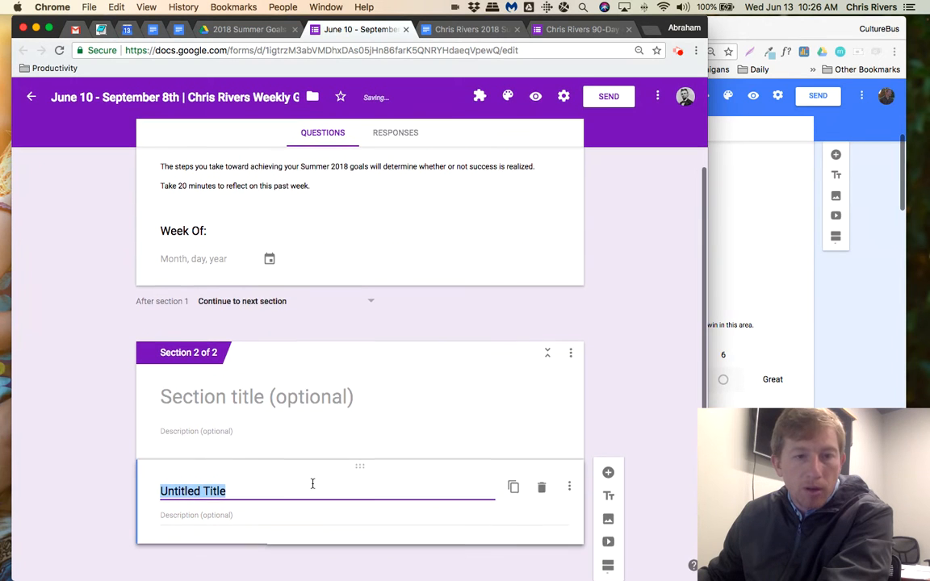
type("GOAD")
type(" GOAL")
key("BackSpace")
key("BackSpace")
key("BackSpace")
key("BackSpace")
key("BackSpace")
type("GOAL")
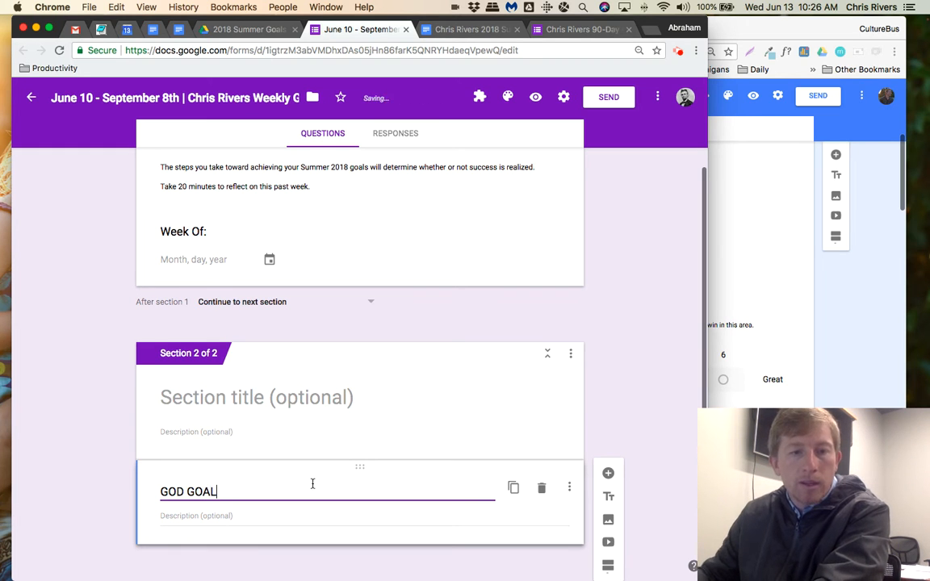
- Copy "How did you do?" from the reference form into the GOD GOAL block's description
left_click(823, 363)
left_click(482, 264)
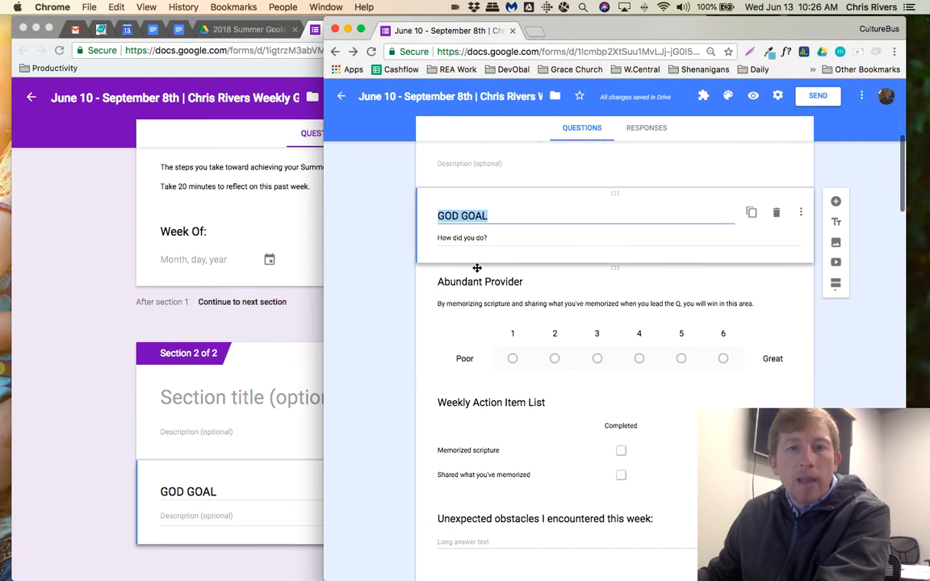
triple_click(475, 242)
key("ctrl+c")
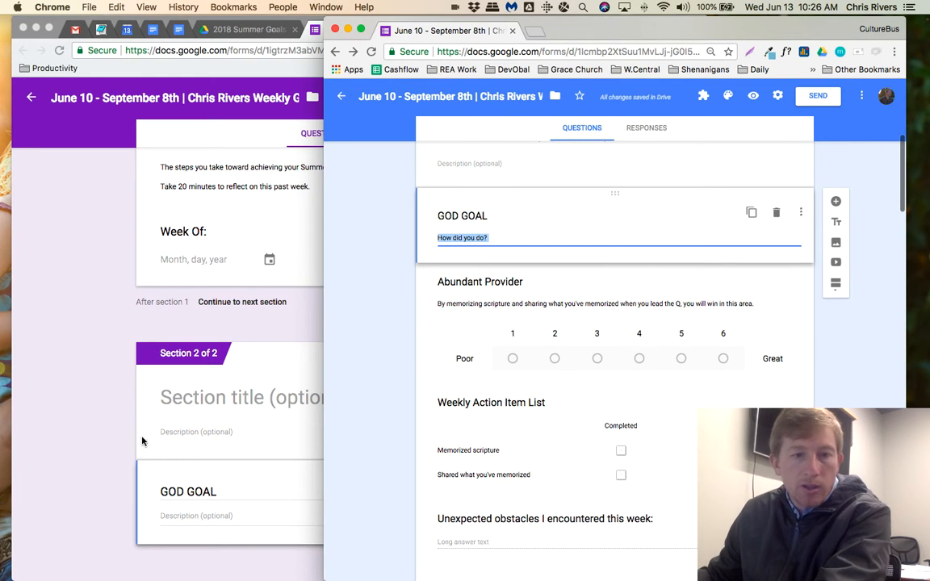
left_click(186, 521)
left_click(197, 514)
key("ctrl+v")
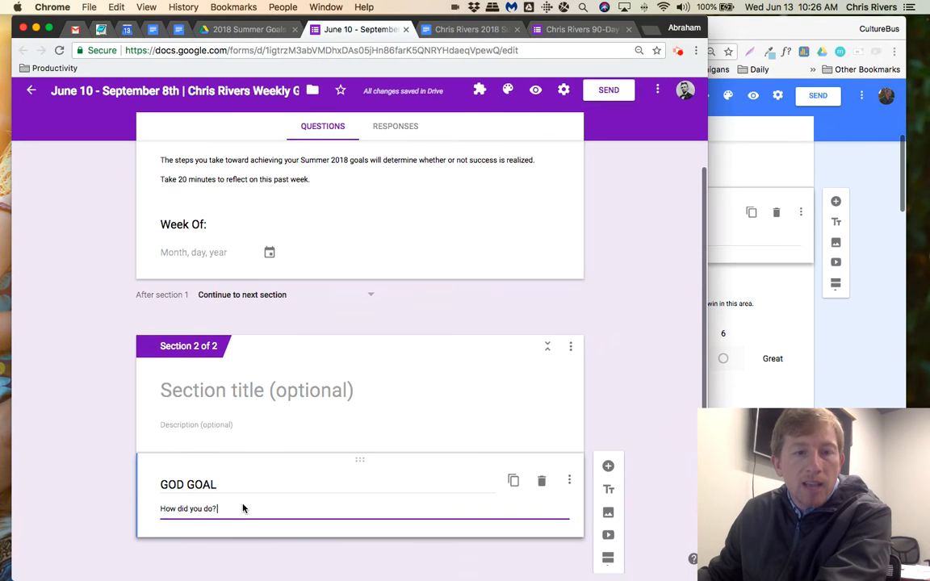
- Add a question below the GOD GOAL block and title it "Abundant Provider", matching the question in the reference form's section 2
left_click(609, 475)
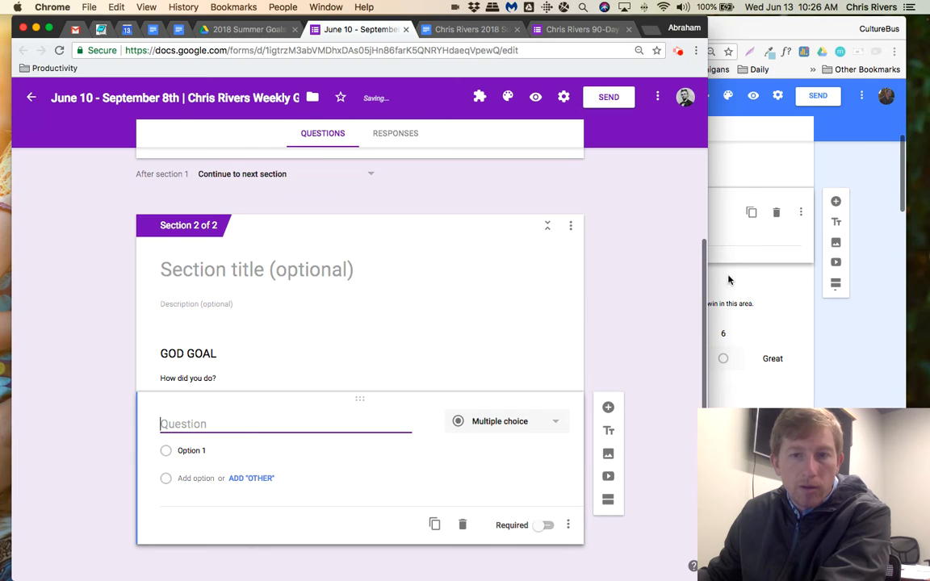
left_click(799, 309)
left_click(515, 284)
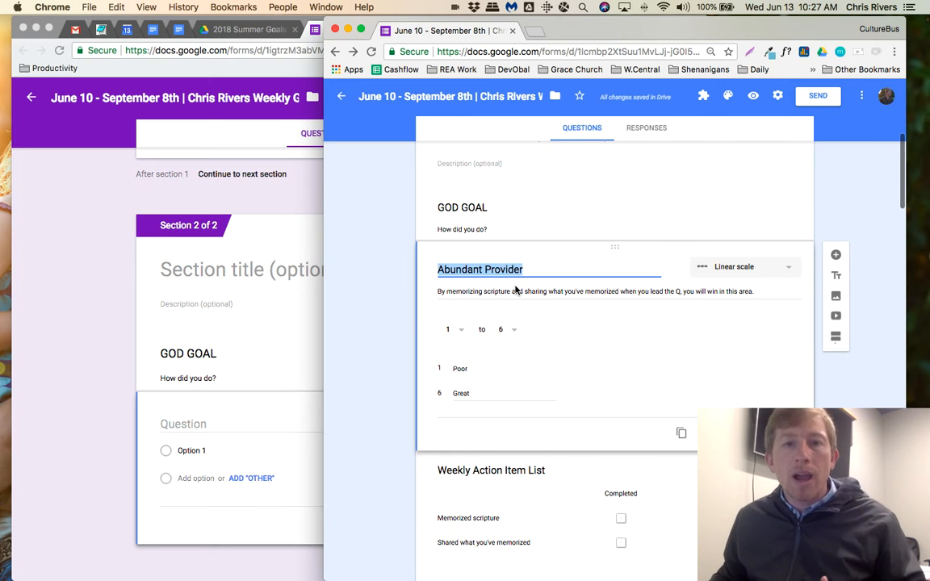
scroll(521, 285, "down", 1)
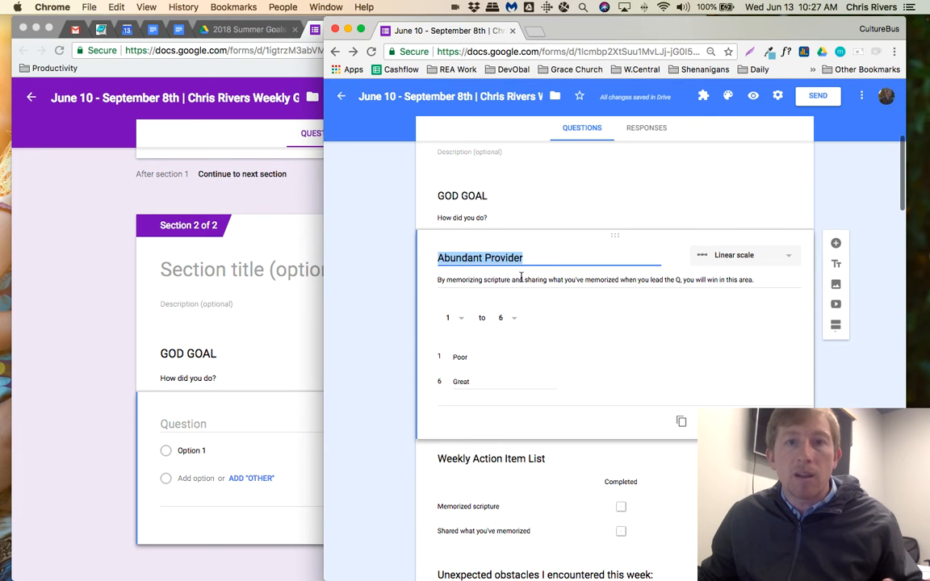
scroll(521, 277, "down", 10)
scroll(522, 277, "down", 5)
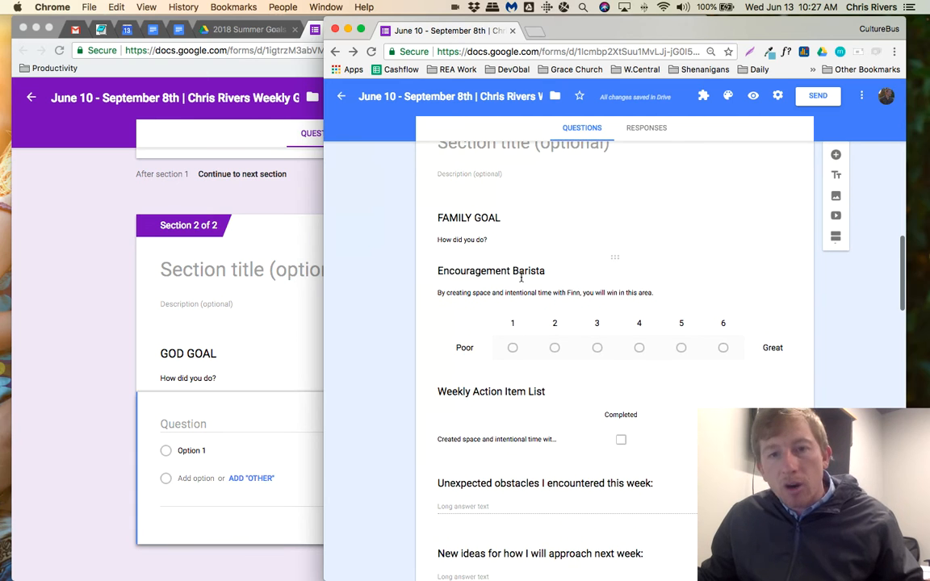
scroll(521, 278, "up", 10)
scroll(521, 279, "down", 5)
scroll(522, 279, "down", 1)
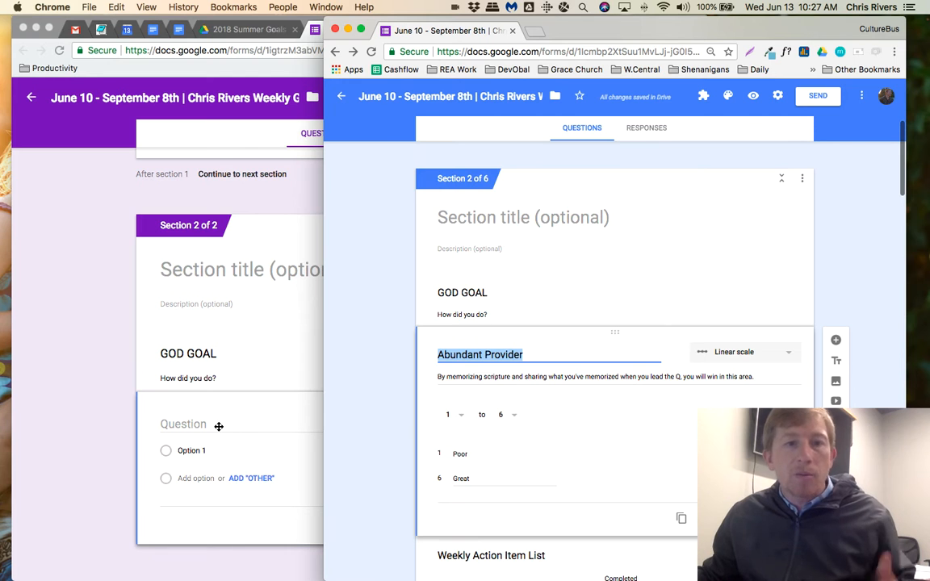
left_click(180, 424)
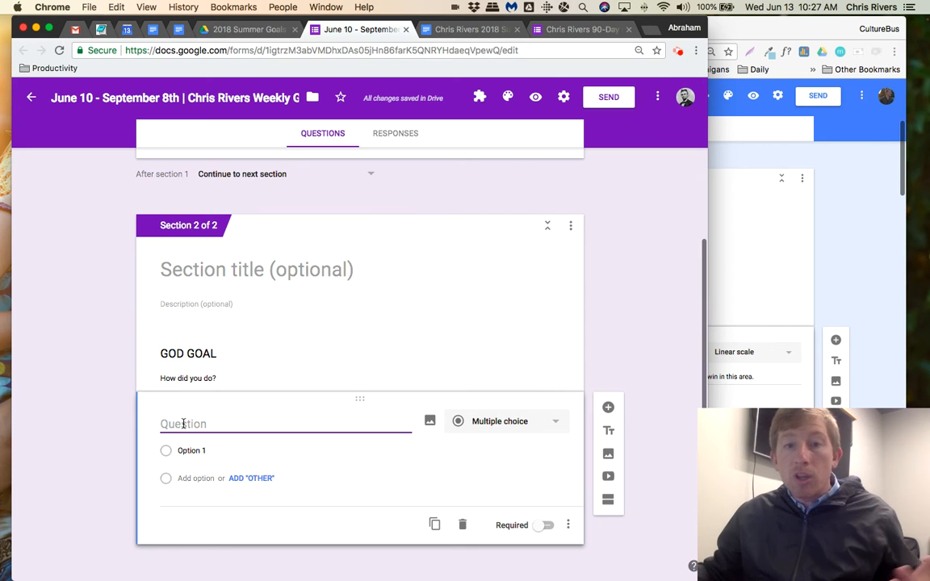
type("Abundant")
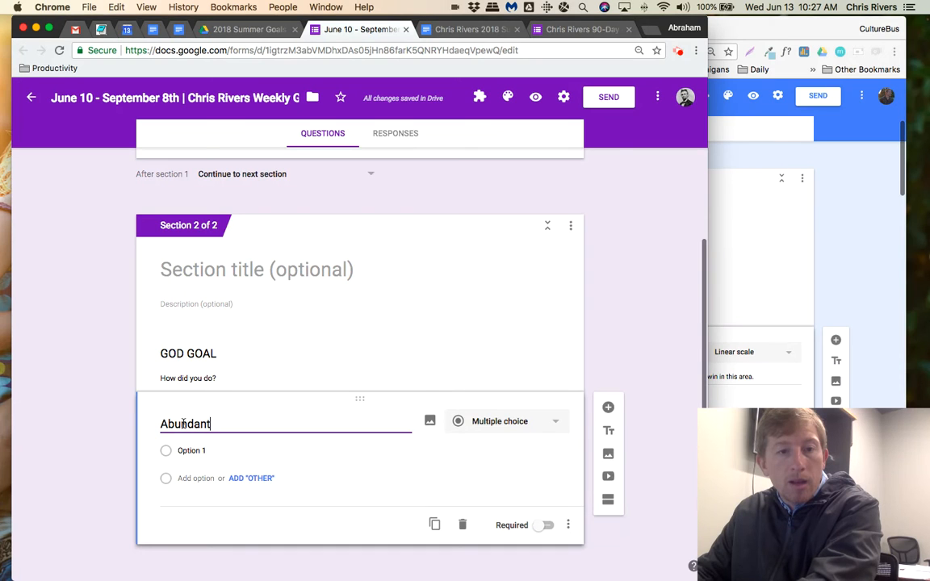
type(" Provider")
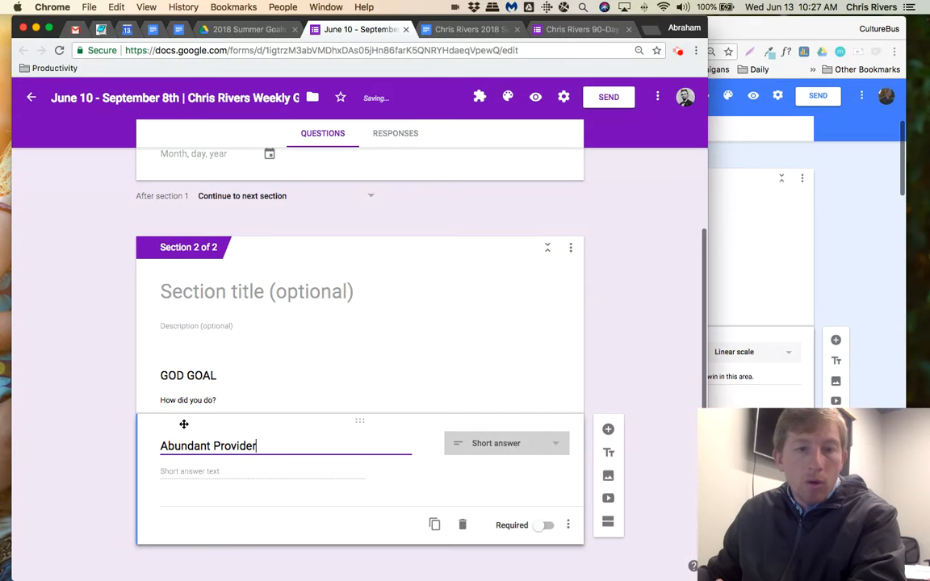
- Show a description on the Abundant Provider question and fill it with the "By memorizing scripture..." sentence copied from the reference form
left_click(783, 266)
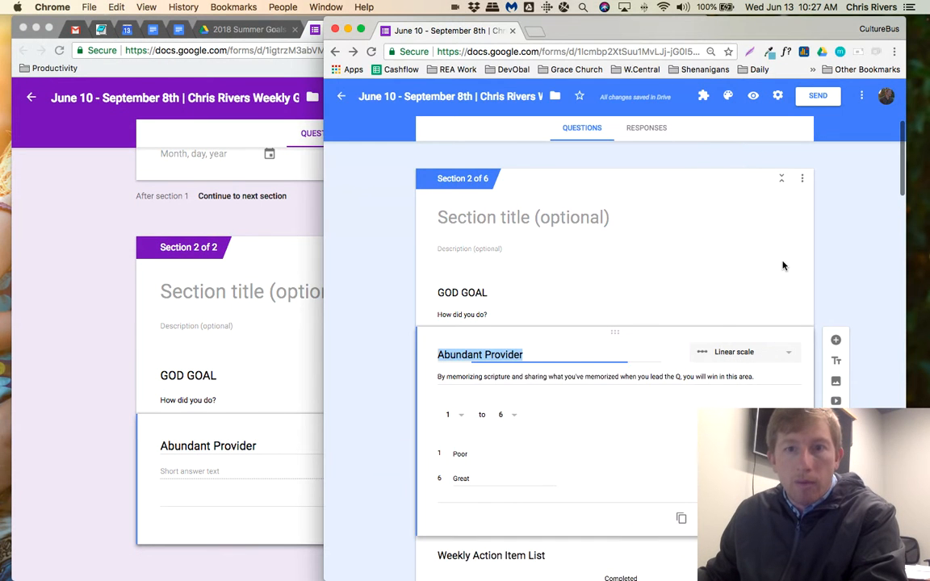
triple_click(530, 377)
key("super+c")
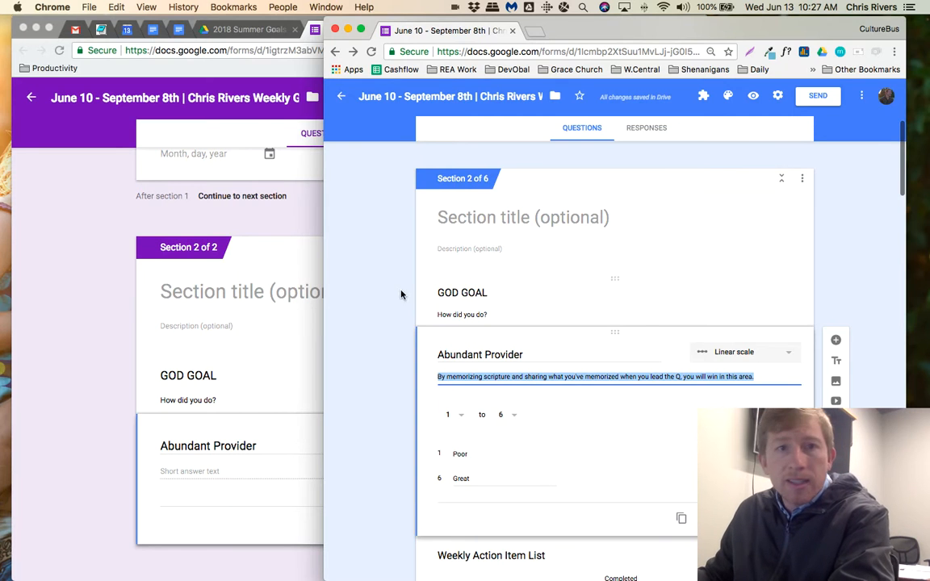
left_click(259, 31)
double_click(420, 194)
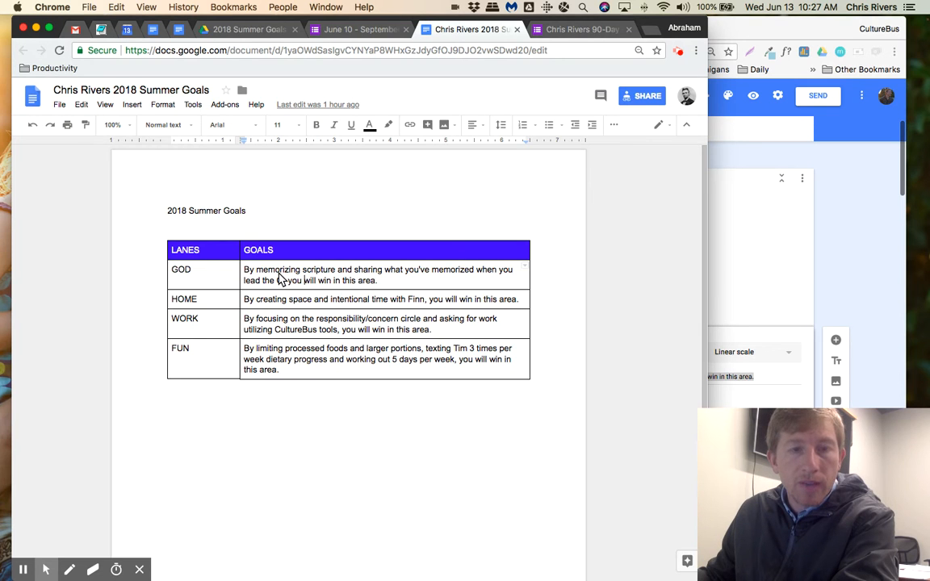
left_click(575, 29)
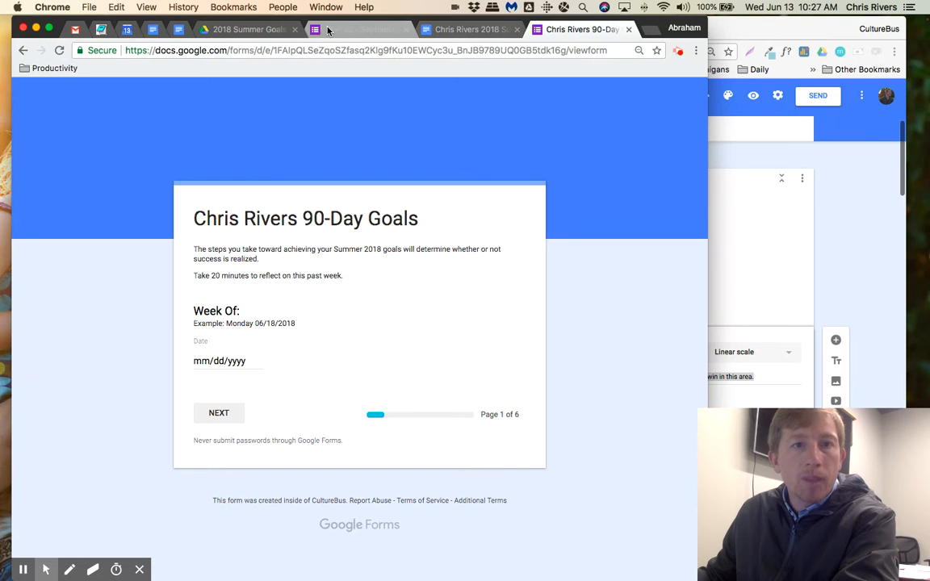
left_click(355, 29)
left_click(209, 474)
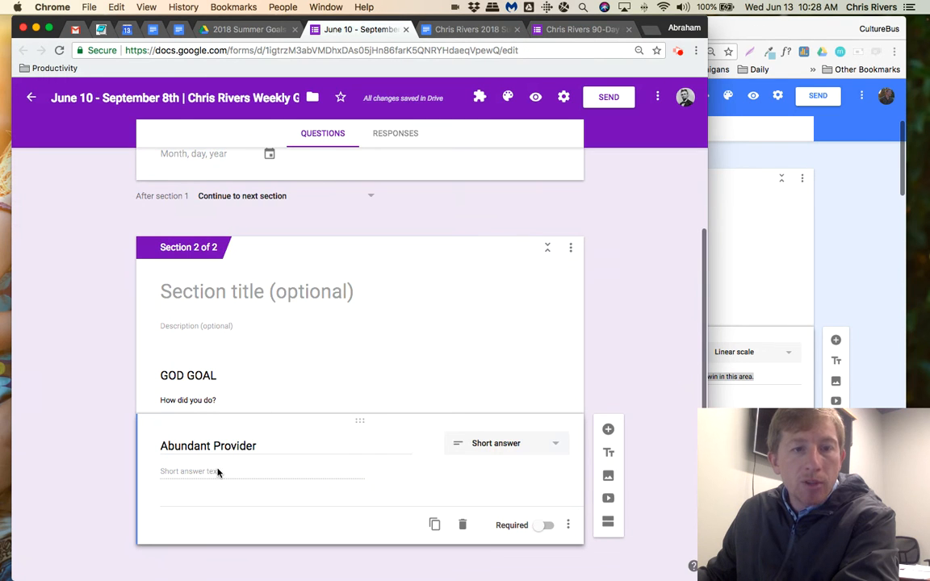
left_click(568, 527)
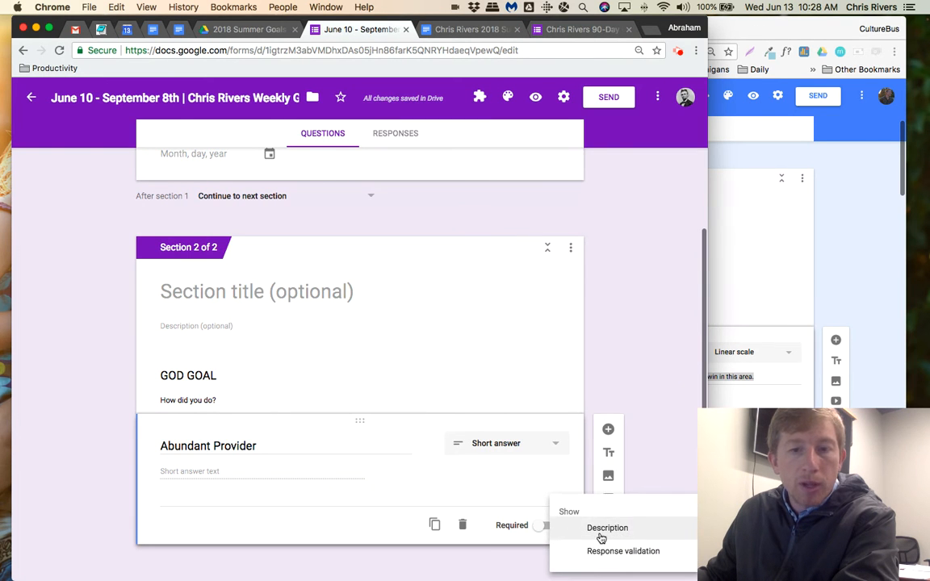
left_click(602, 535)
key("super+v")
scroll(339, 417, "down", 1)
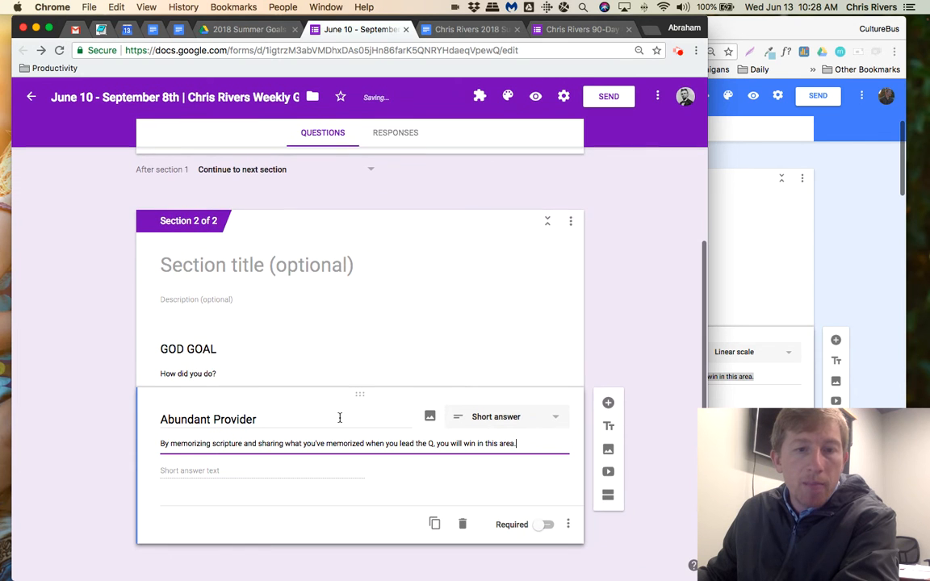
- Change the Abundant Provider question to a linear scale running from 1 to 6
left_click(497, 427)
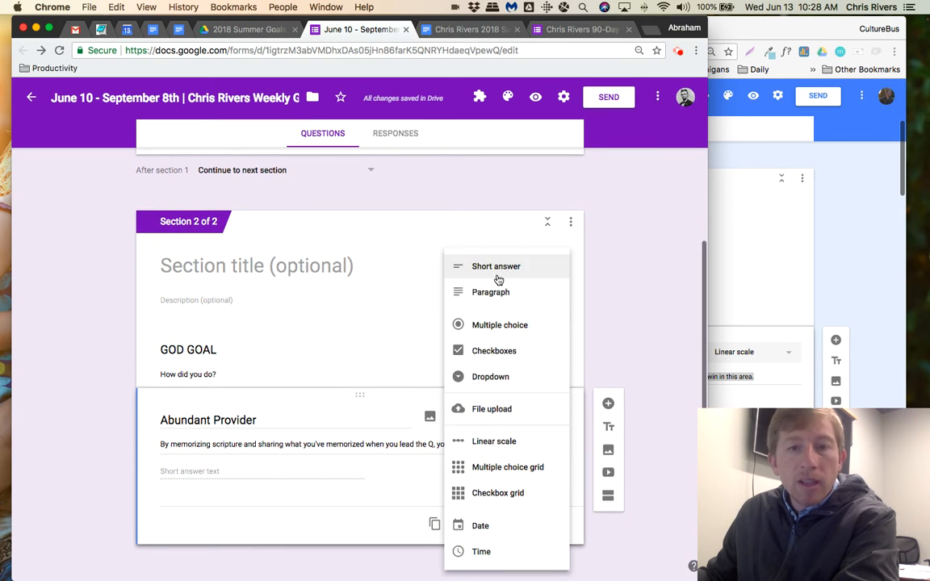
left_click(505, 443)
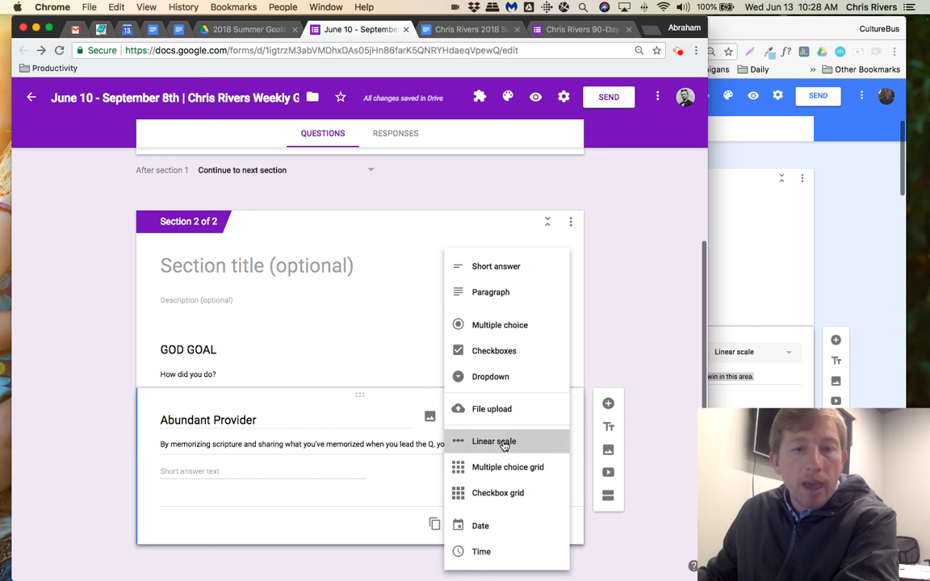
left_click(239, 492)
left_click(237, 446)
scroll(396, 372, "down", 3)
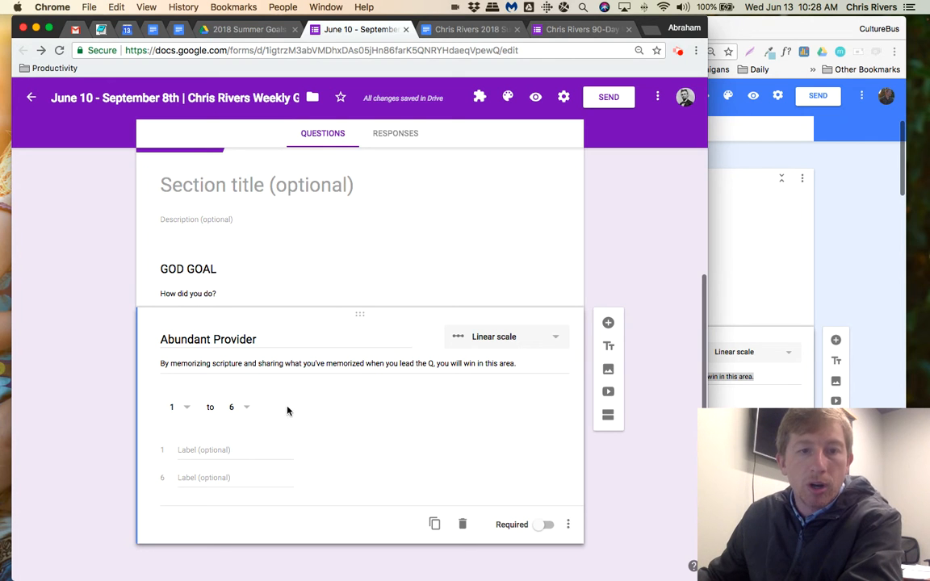
left_click(242, 410)
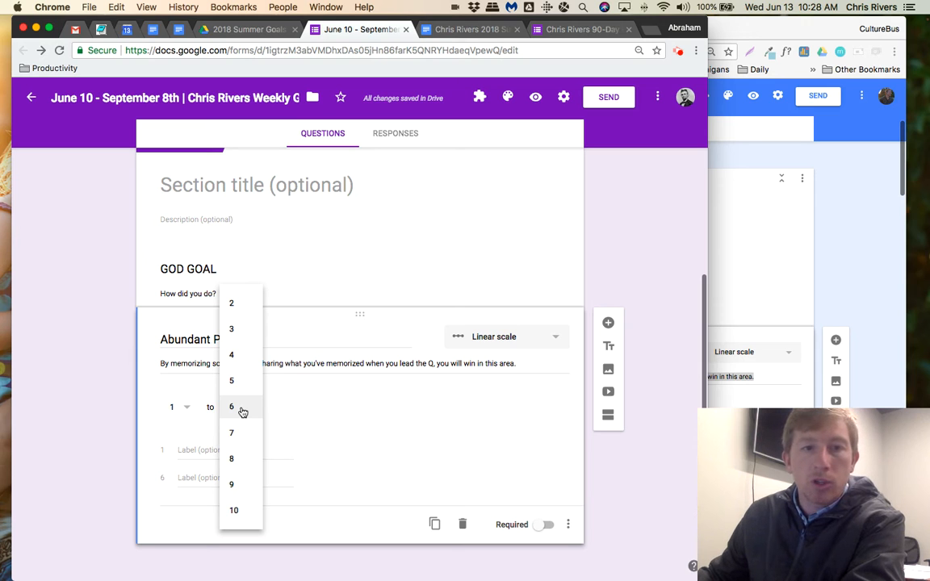
left_click(242, 412)
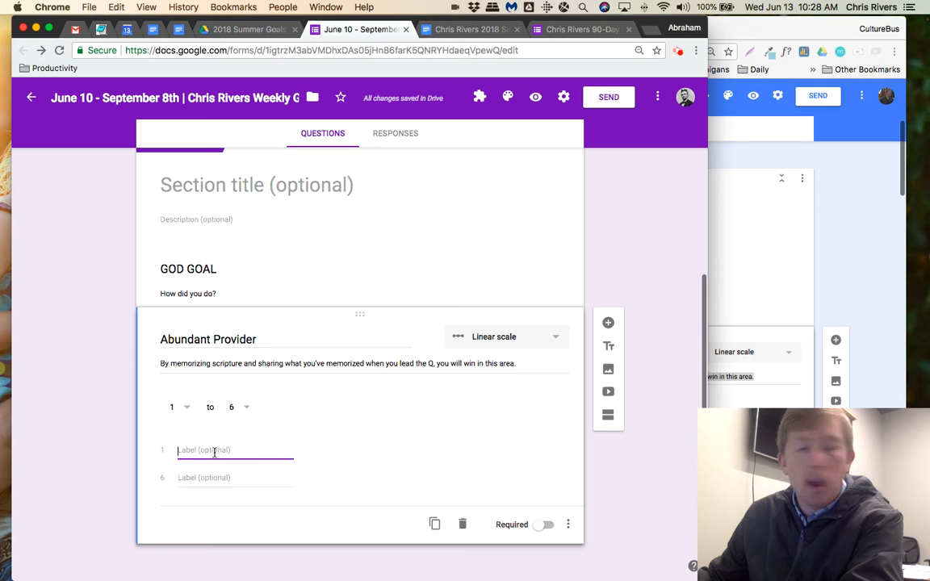
- Label the low end of the Abundant Provider scale "Poor" and the high end "Great"
type("Poor")
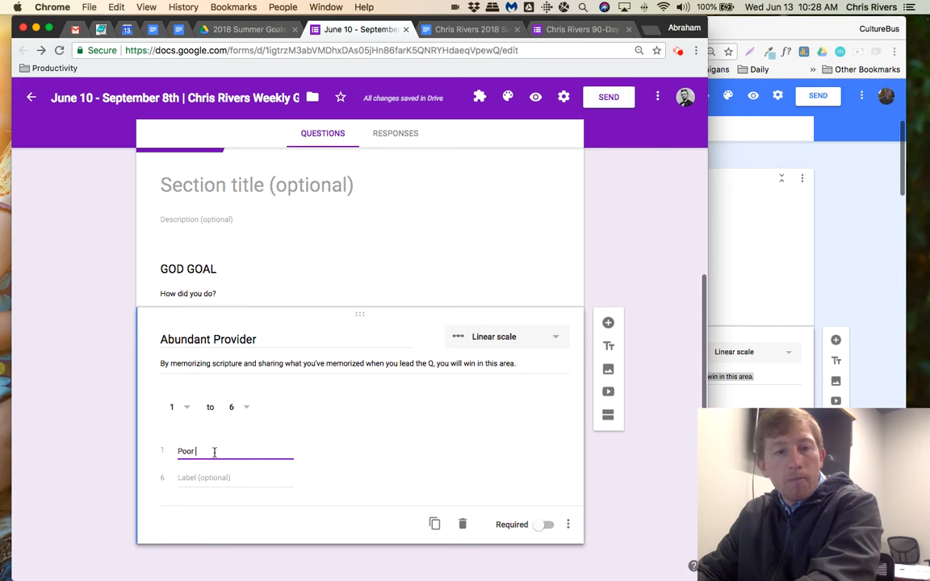
key("Tab")
type("Great")
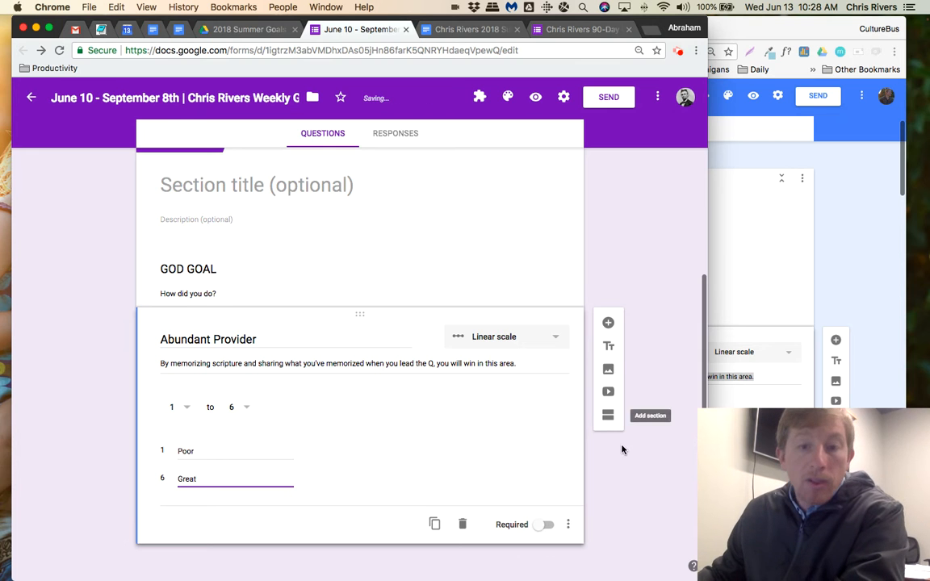
- Check which item follows Abundant Provider in the reference form and add a new question below the linear scale
left_click(739, 264)
scroll(675, 307, "down", 2)
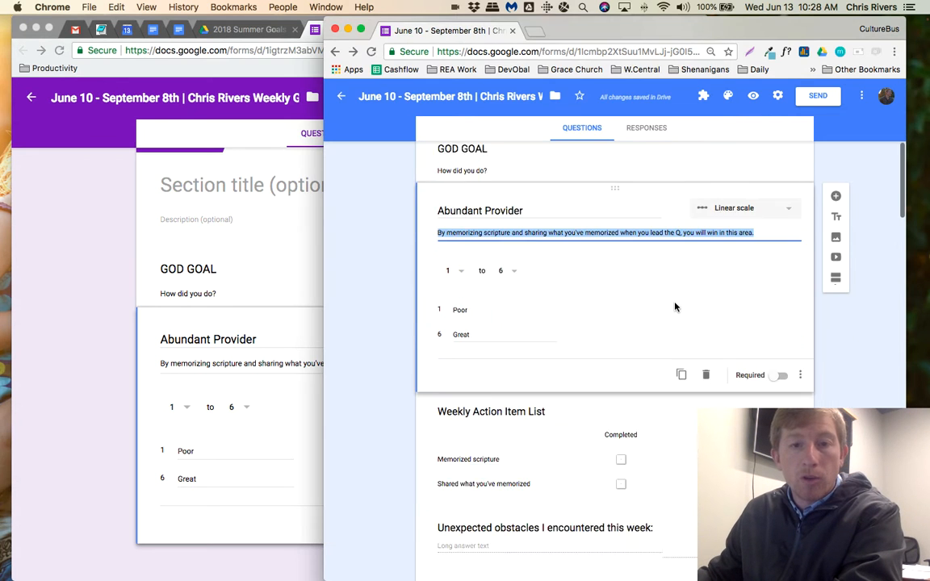
scroll(676, 307, "down", 4)
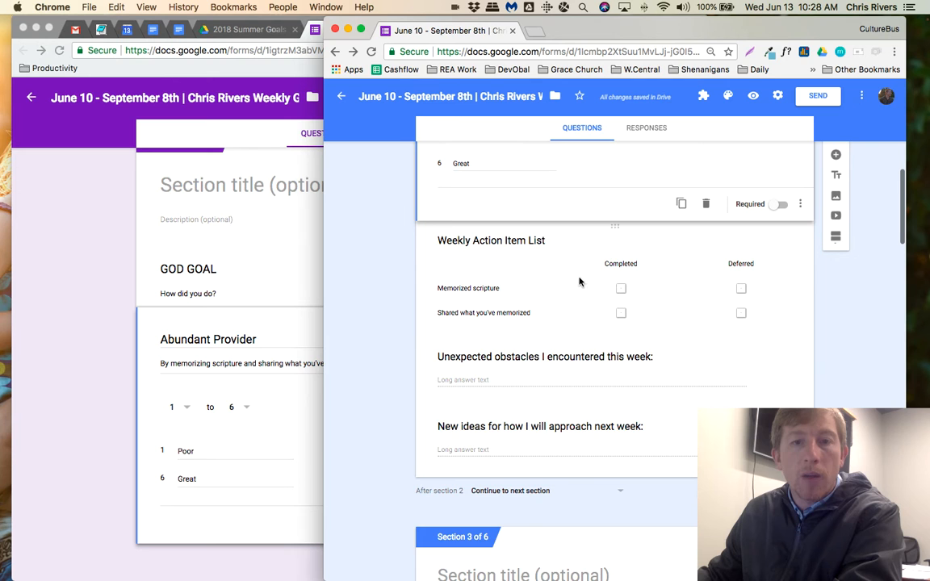
left_click(240, 458)
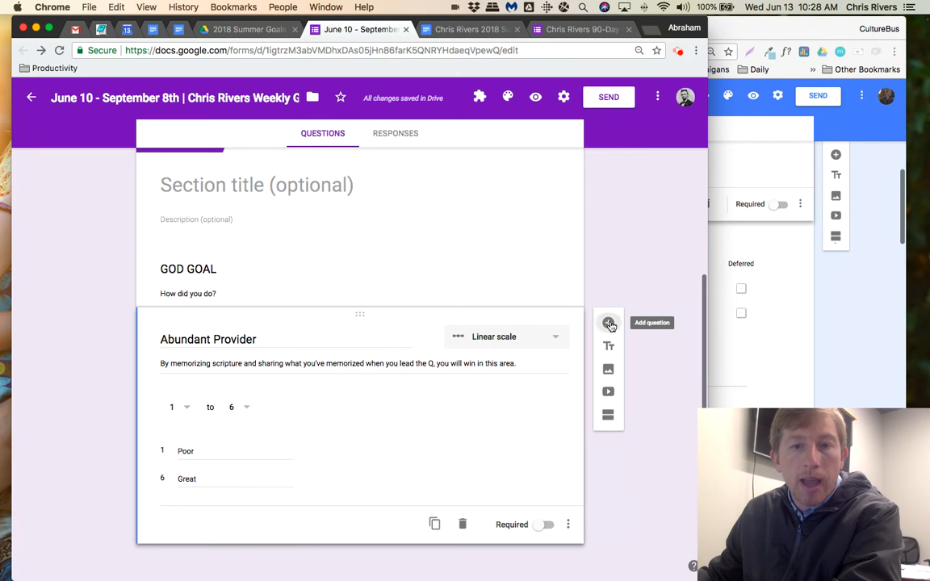
left_click(608, 324)
- Title the new question "Weekly Action Item List" by copying it from the reference form and make it a checkbox grid
left_click(767, 376)
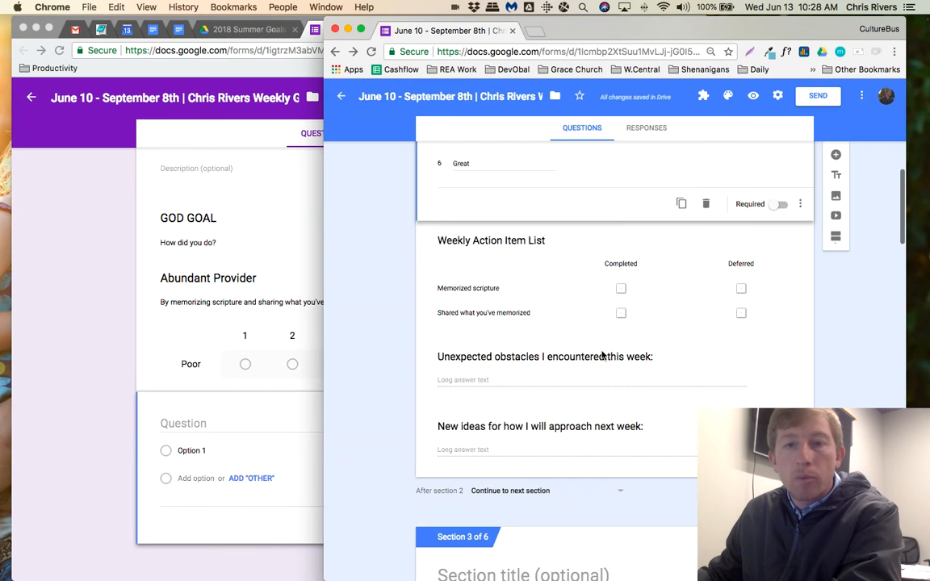
left_click(516, 263)
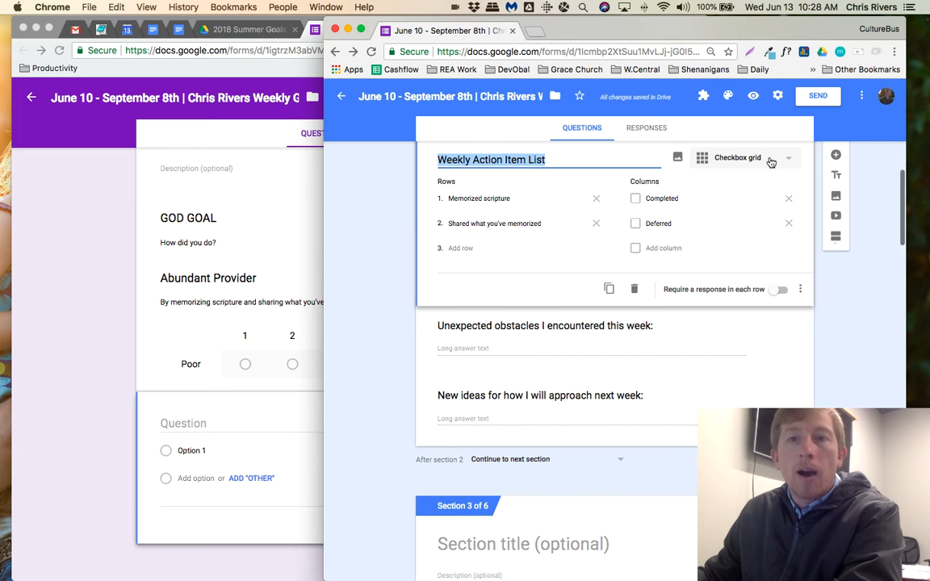
left_click(575, 154)
key("super+a")
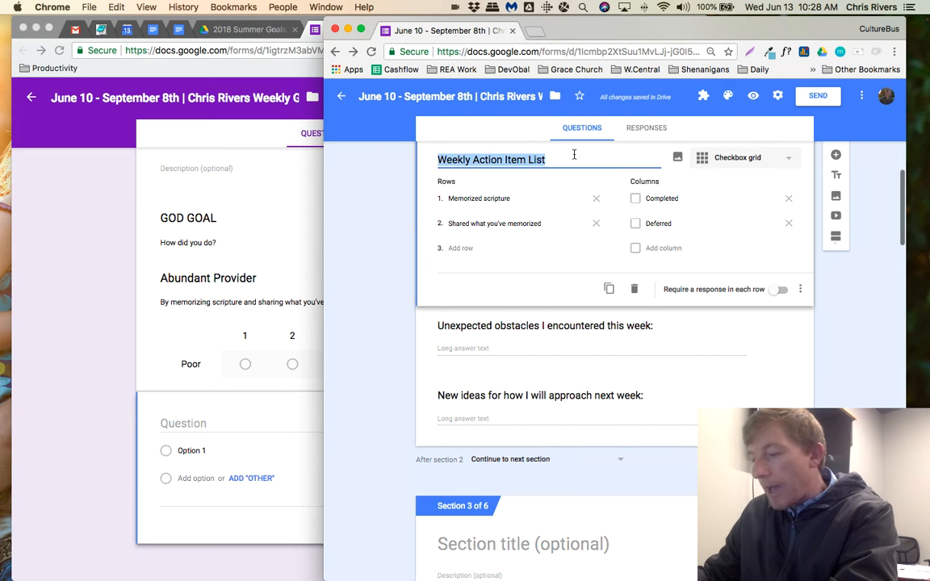
key("super+c")
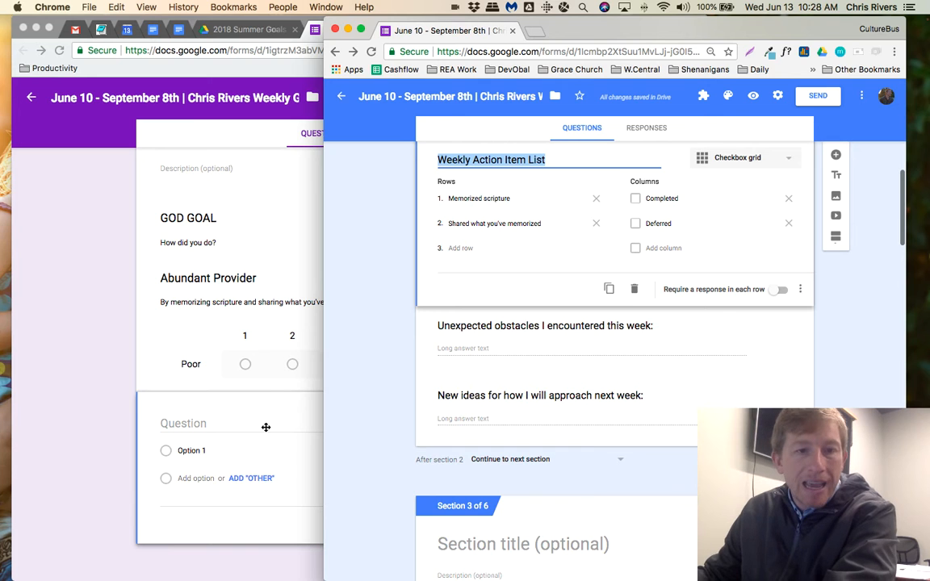
left_click(215, 425)
key("super+v")
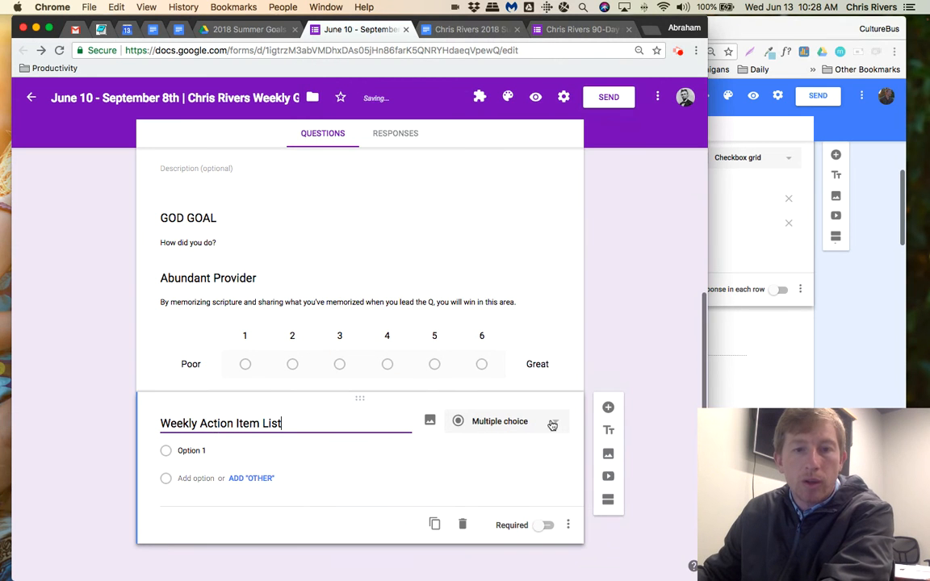
left_click(537, 427)
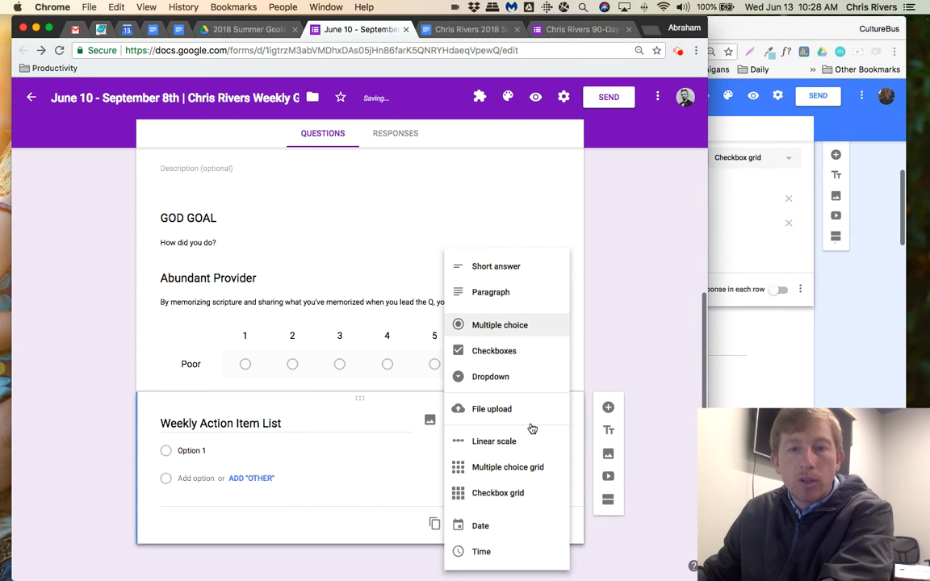
left_click(498, 494)
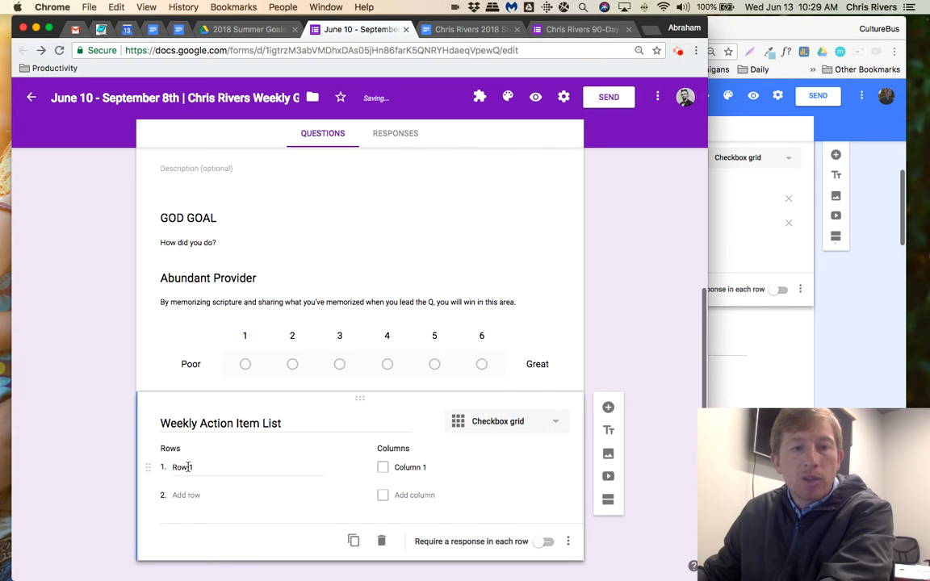
- Examine the Abundant Provider description for the actions that can serve as rows of the action item grid
left_click(280, 302)
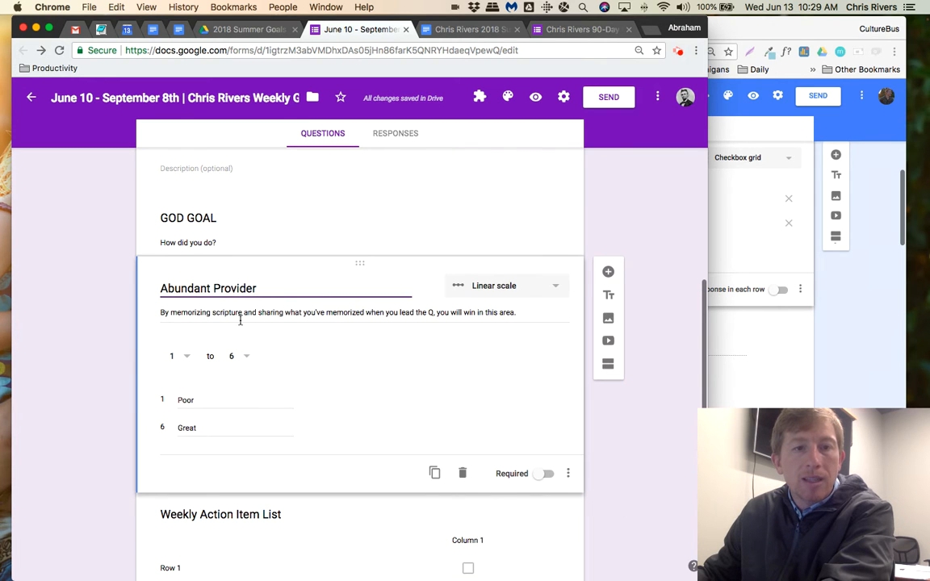
triple_click(242, 315)
left_click(245, 314)
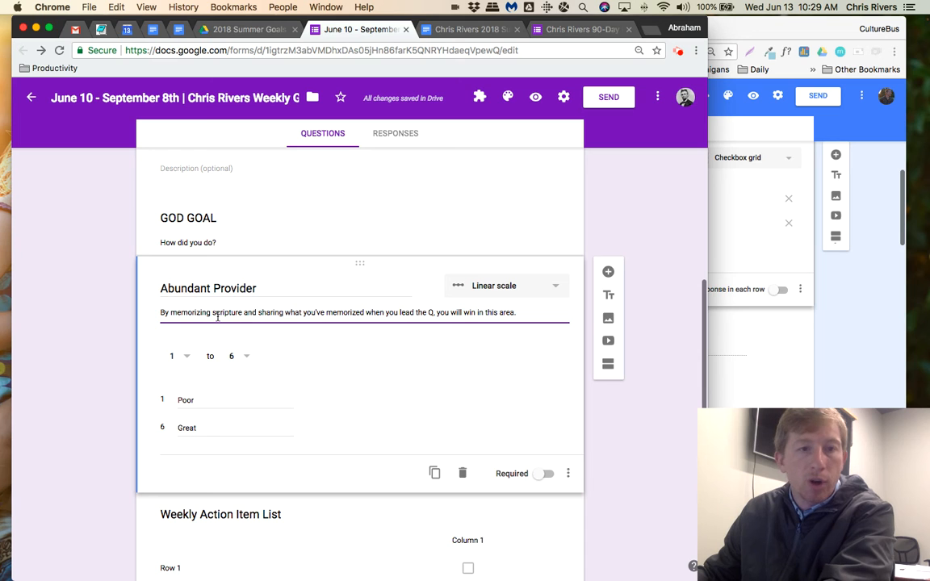
left_click_drag(192, 316, 336, 313)
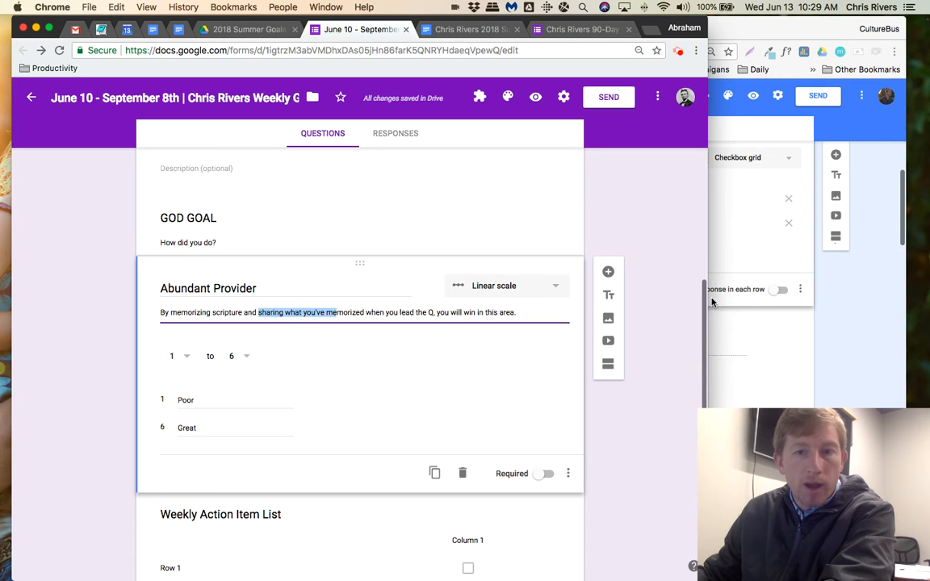
- Copy "Memorized scripture" from the reference form's action item grid and enter it as the first row of the new Weekly Action Item List
left_click(746, 327)
triple_click(485, 199)
left_click(245, 435)
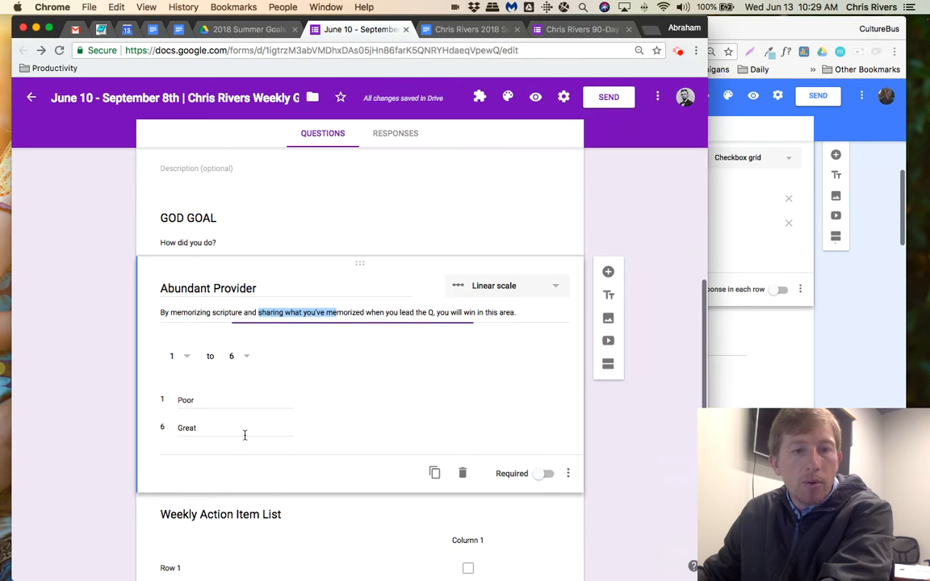
scroll(259, 440, "down", 1)
left_click(170, 533)
left_click(191, 449)
key("ctrl+v")
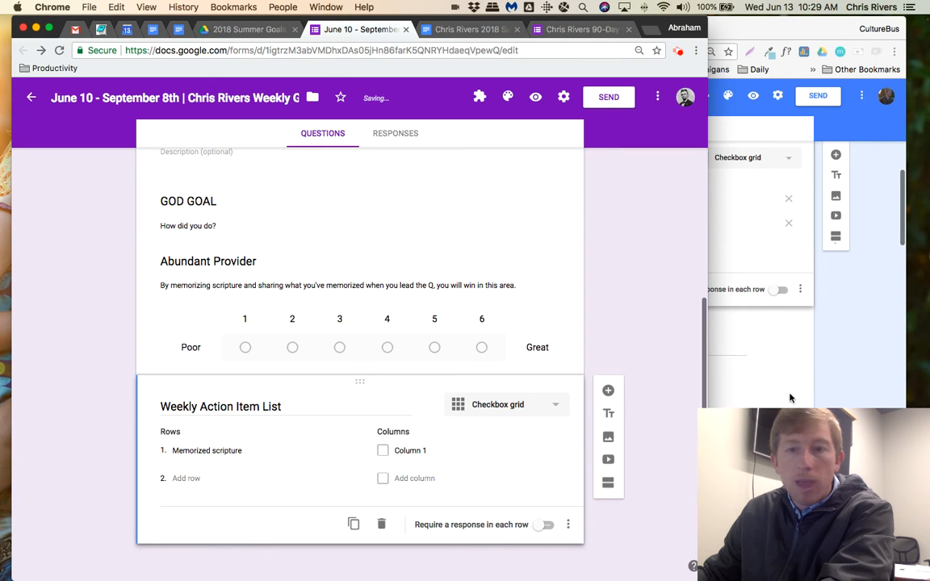
- Copy "Shared what you've memorized" from the reference grid and add it as the second row of the Weekly Action Item List
left_click(789, 399)
left_click(502, 224)
left_click(502, 224)
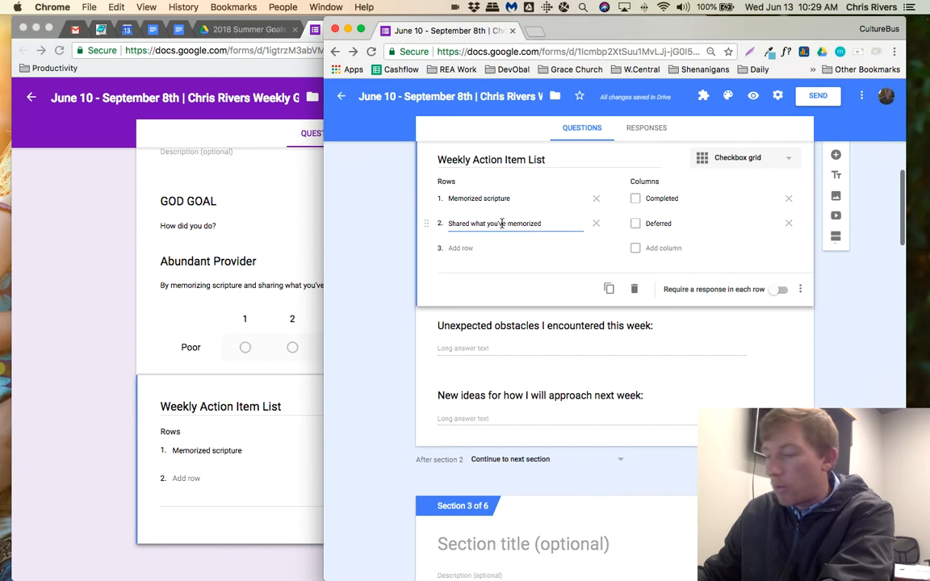
key("ctrl+a")
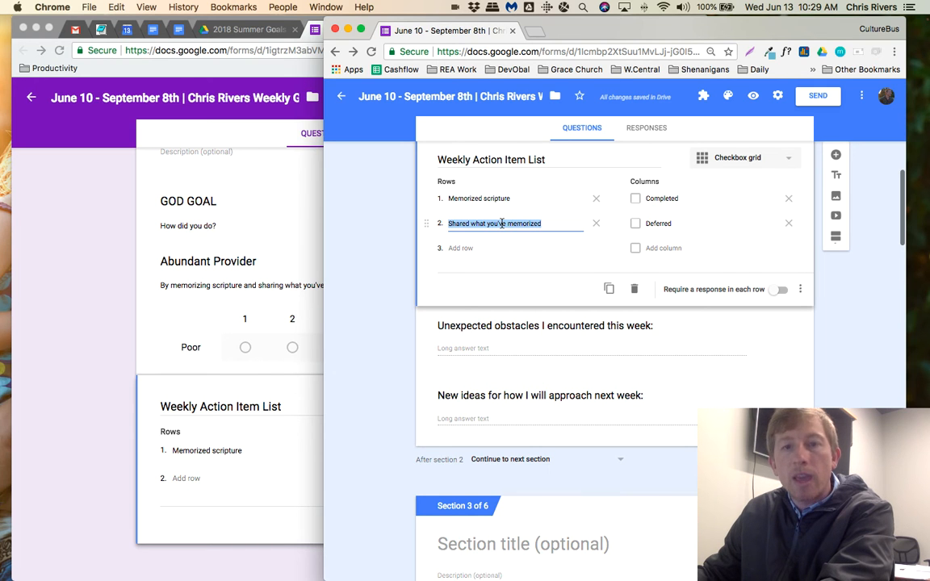
left_click(181, 486)
left_click(187, 479)
key("ctrl+v")
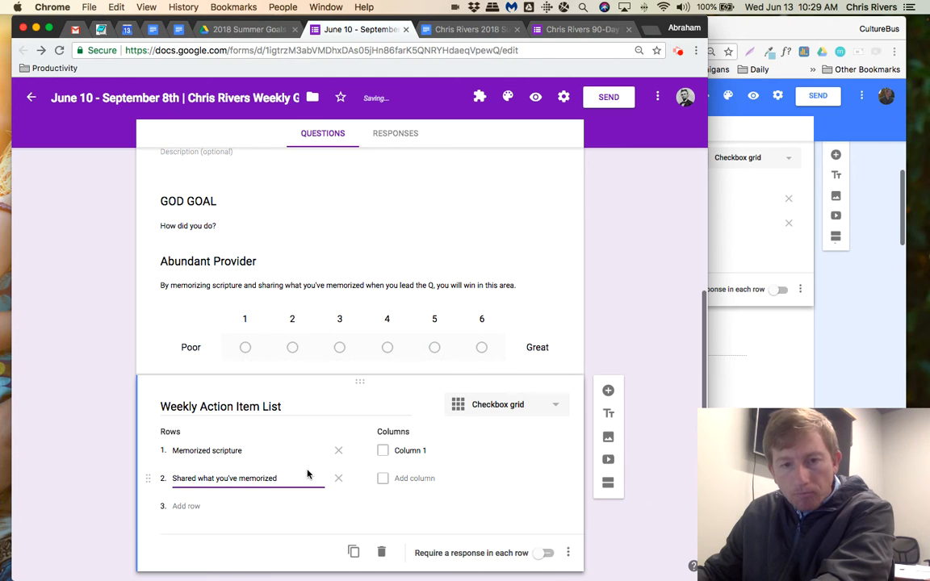
- Name the grid's first column "Completed" to match the first column of the reference form's grid
left_click(424, 450)
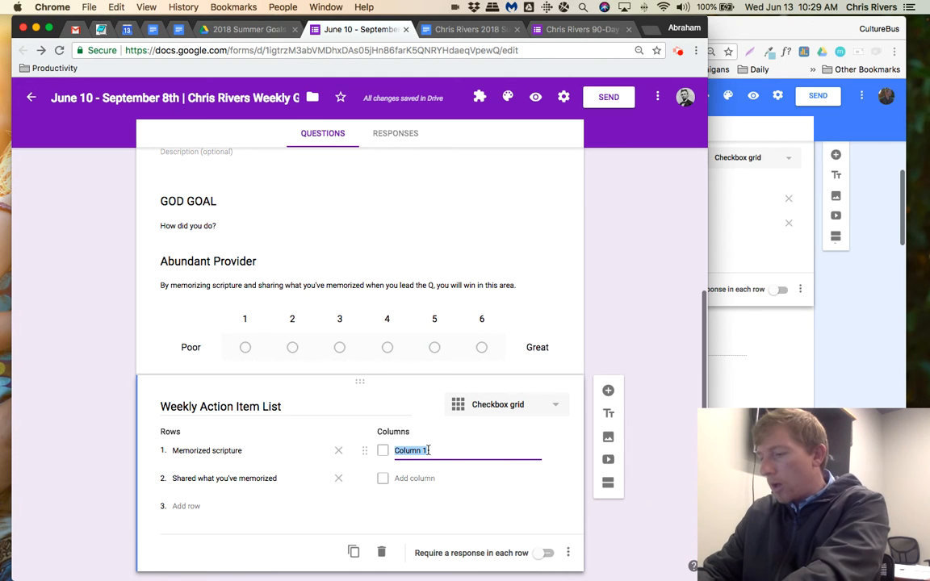
left_click(714, 396)
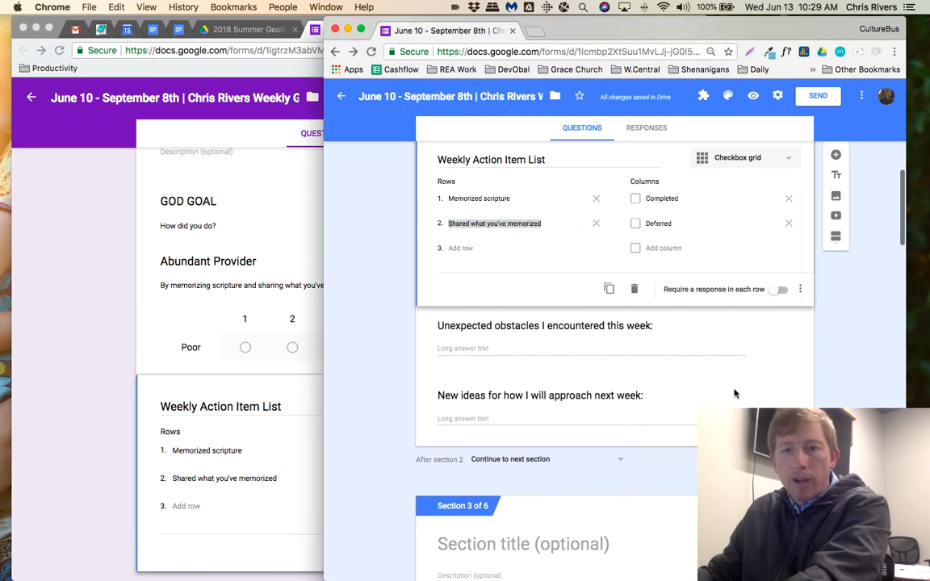
left_click(673, 198)
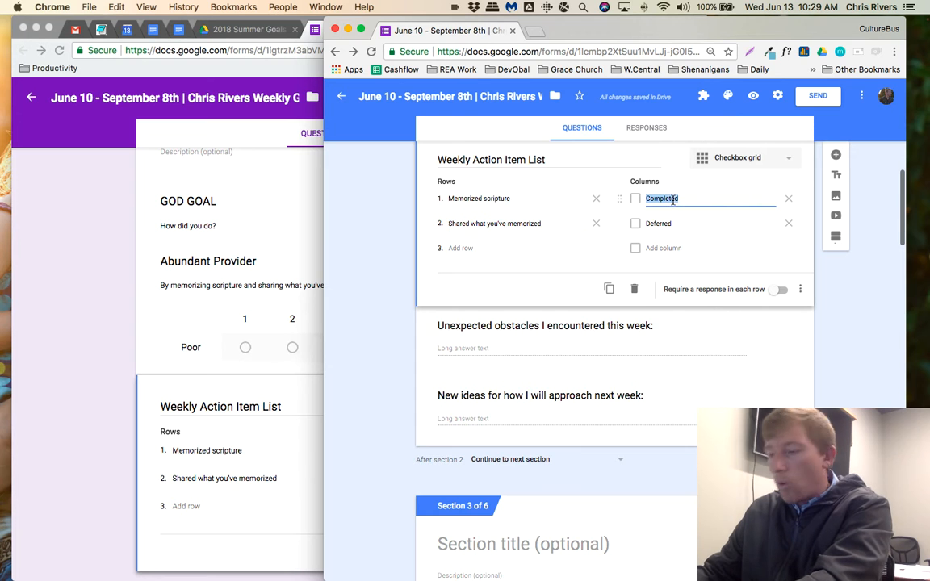
left_click(231, 399)
type("Completed")
- Add a second column named "Deferred" to the Weekly Action Item List grid, correcting its spelling
left_click(415, 478)
type("Derffected")
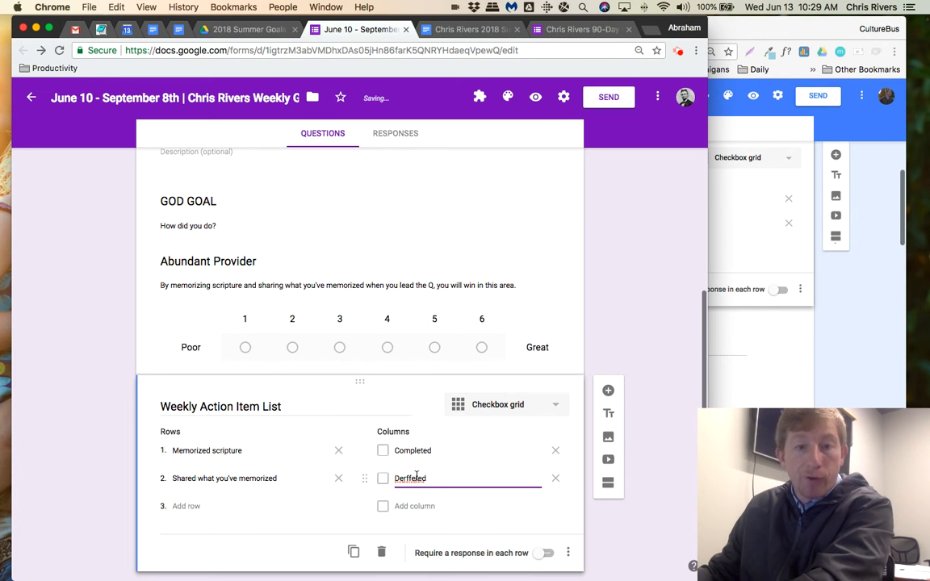
right_click(417, 480)
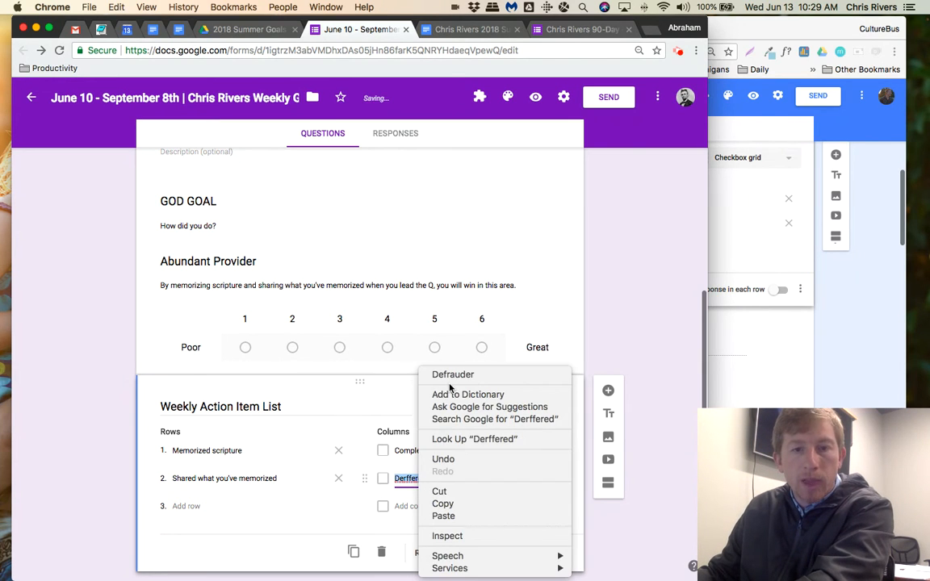
key("Escape")
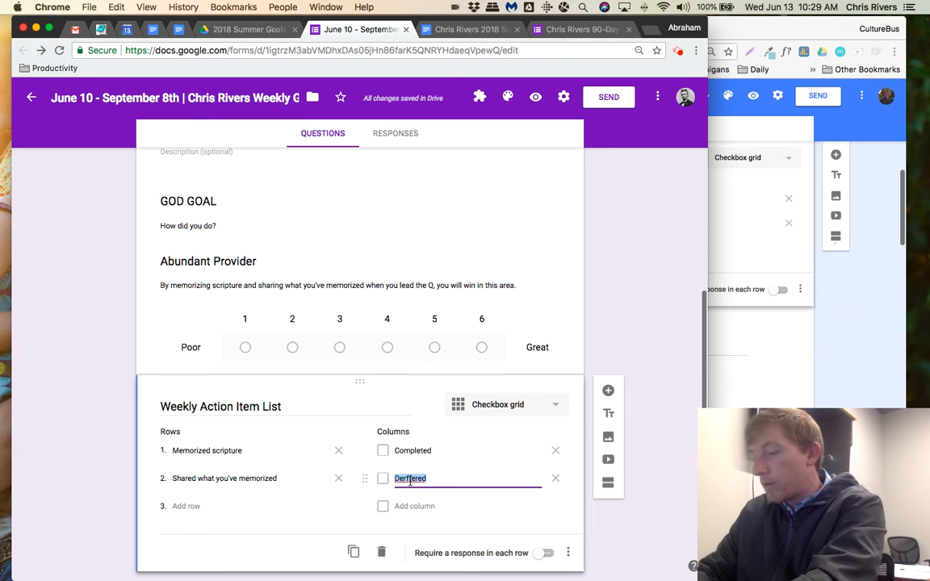
type("Deferred")
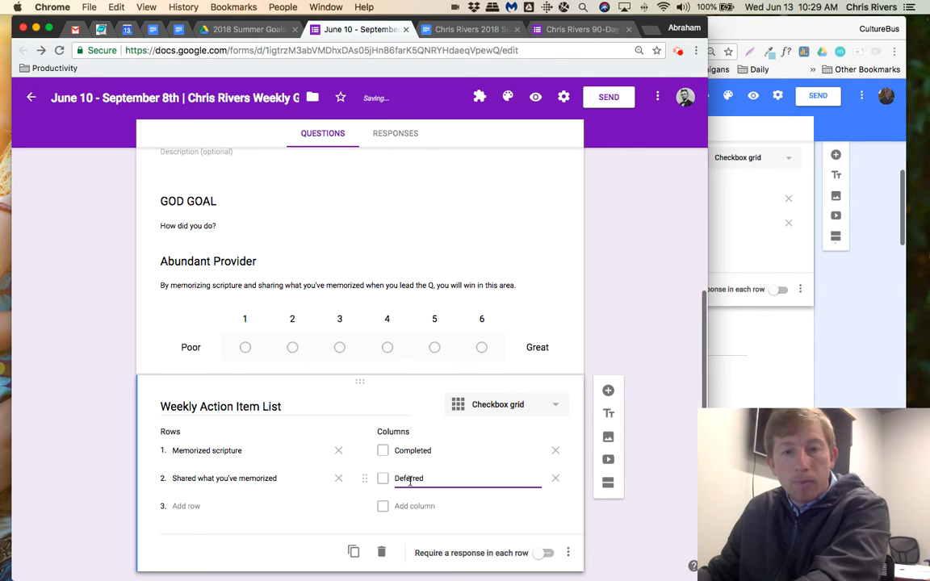
- Generate a shortened share link for the form and open the live form from it in a new tab
left_click(686, 303)
scroll(674, 302, "down", 1)
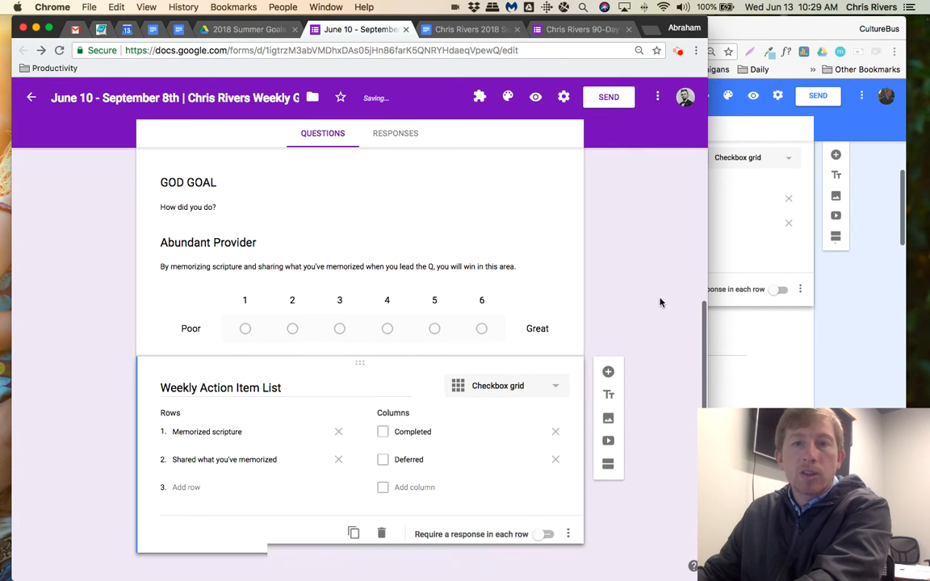
left_click(610, 98)
left_click(298, 185)
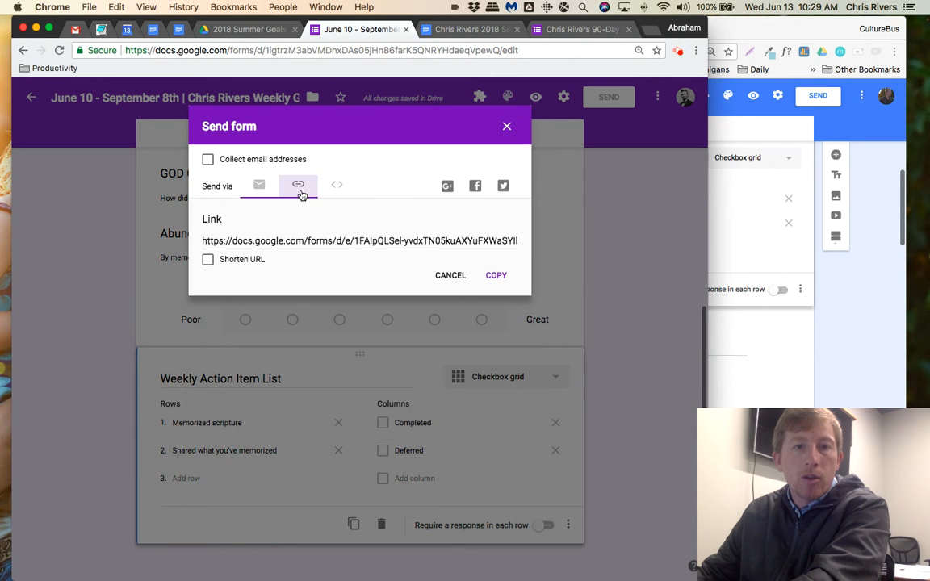
left_click(208, 260)
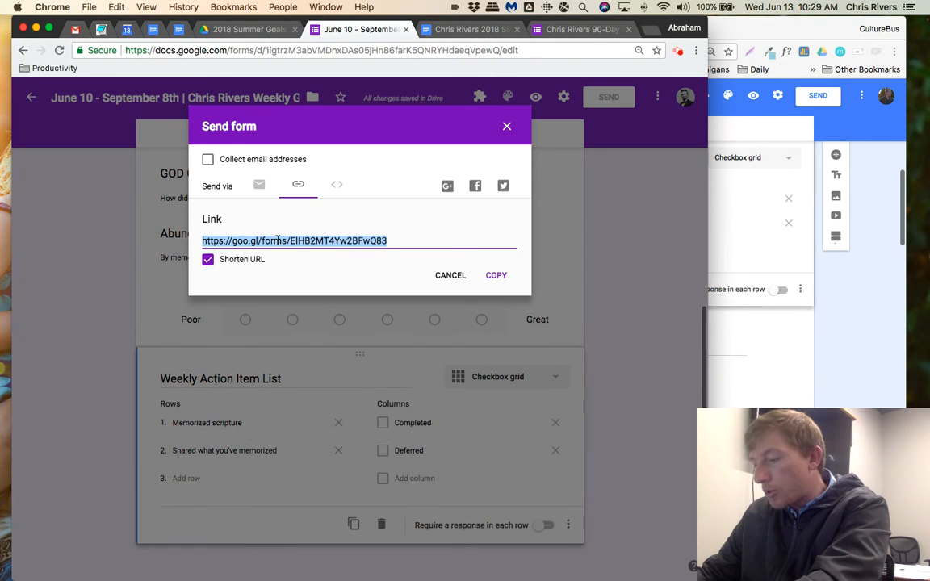
key("super+t")
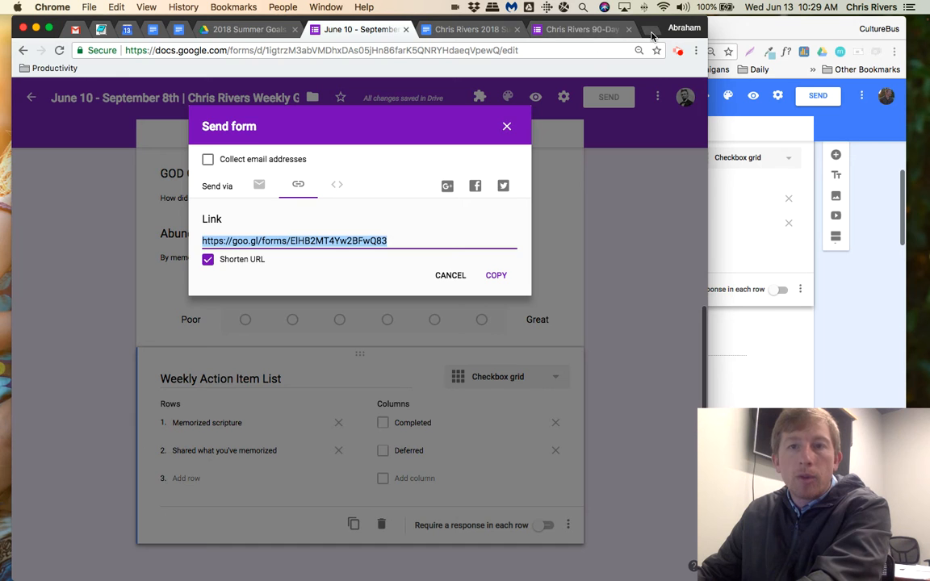
type("https://goo.gl/forms/ElHB2MT4Yw2BFwQ83")
key("Return")
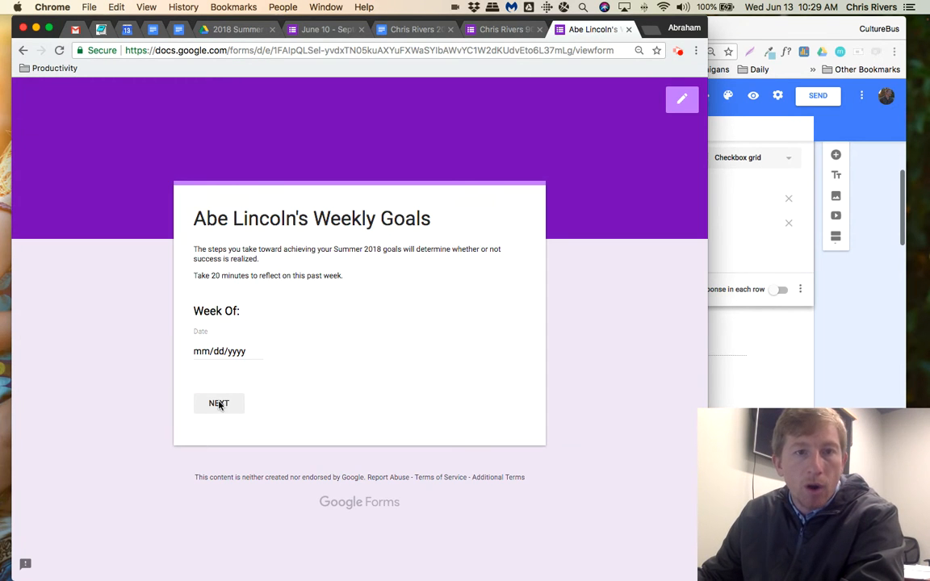
- Try out the live GOD GOAL section: rate Abundant Provider 5, mark "Memorized scripture" Completed and "Shared what you've memorized" Deferred
left_click(224, 414)
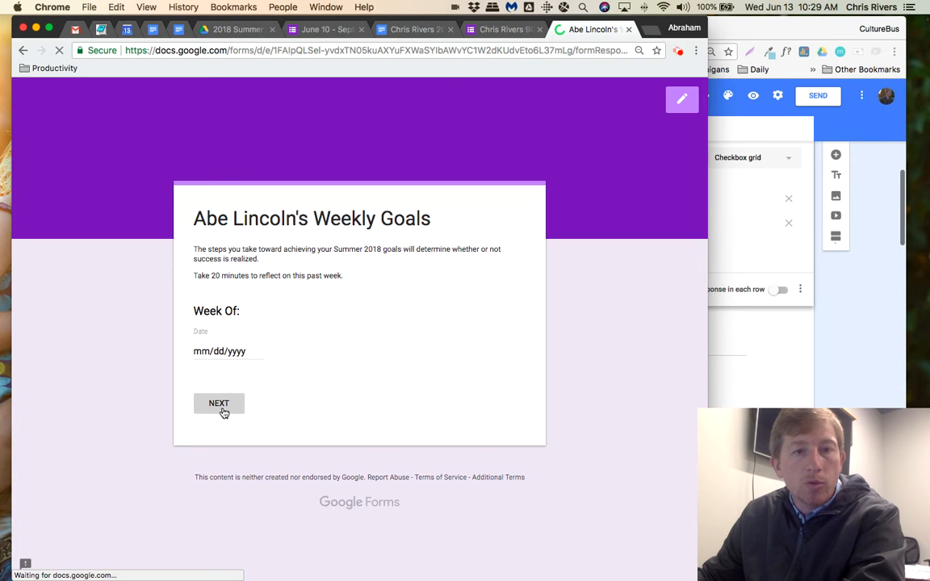
scroll(279, 346, "down", 2)
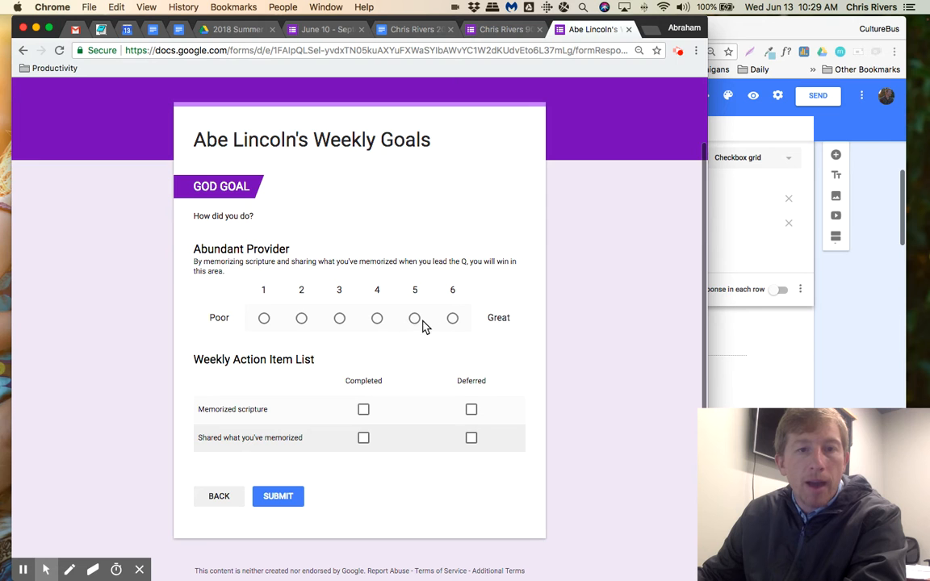
left_click(418, 321)
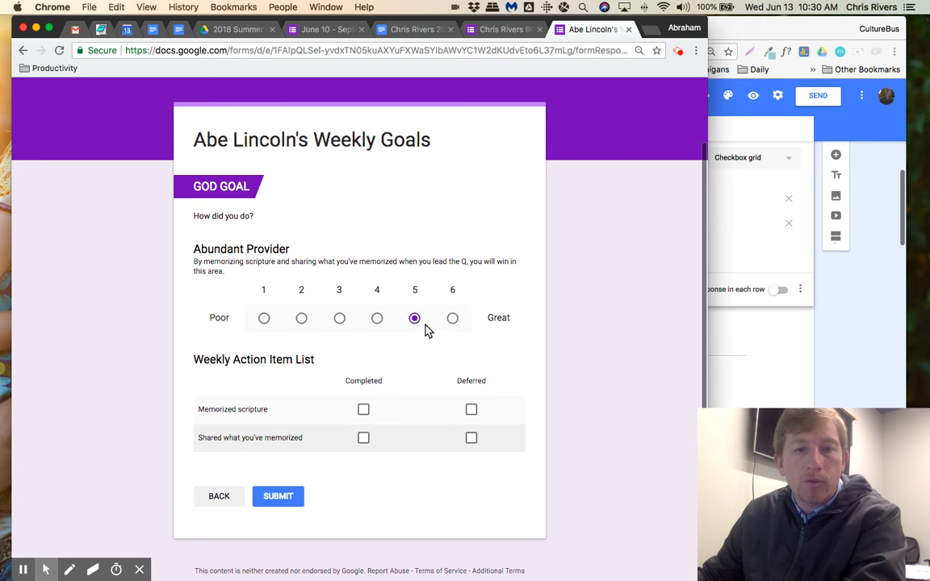
scroll(426, 327, "down", 1)
left_click(363, 372)
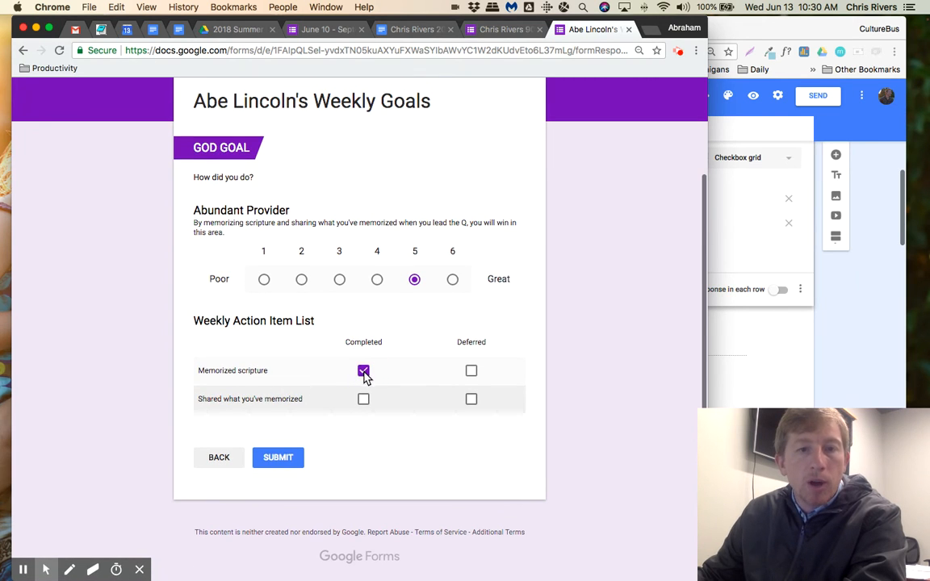
left_click(472, 401)
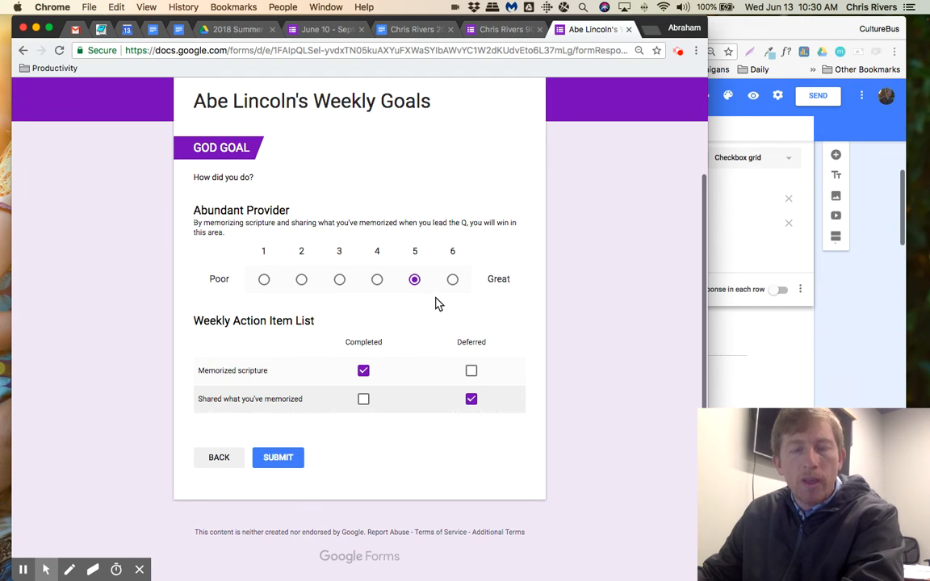
- Return to the form editor and add a paragraph question titled "Unexpected obstacles I encountered this week:" copied from the reference form
left_click(327, 29)
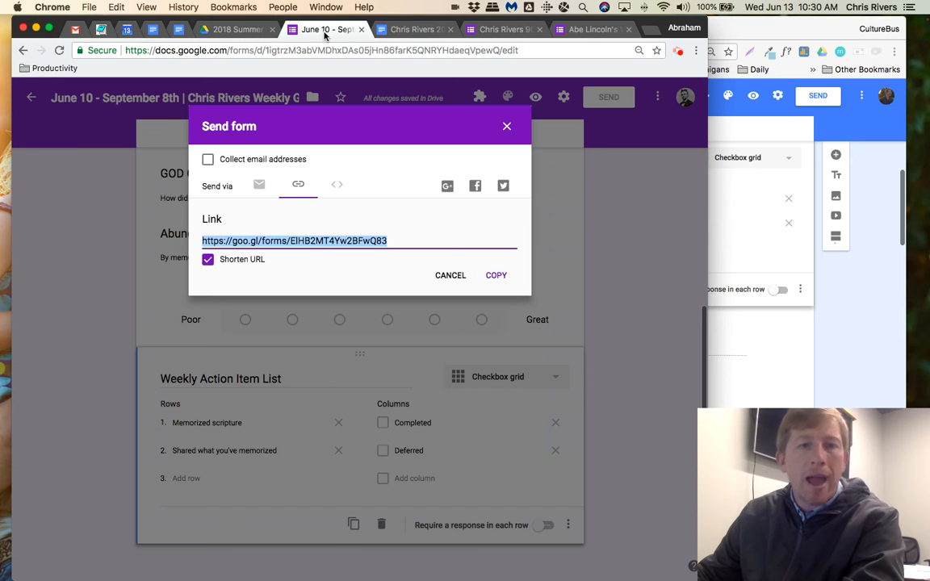
left_click(506, 129)
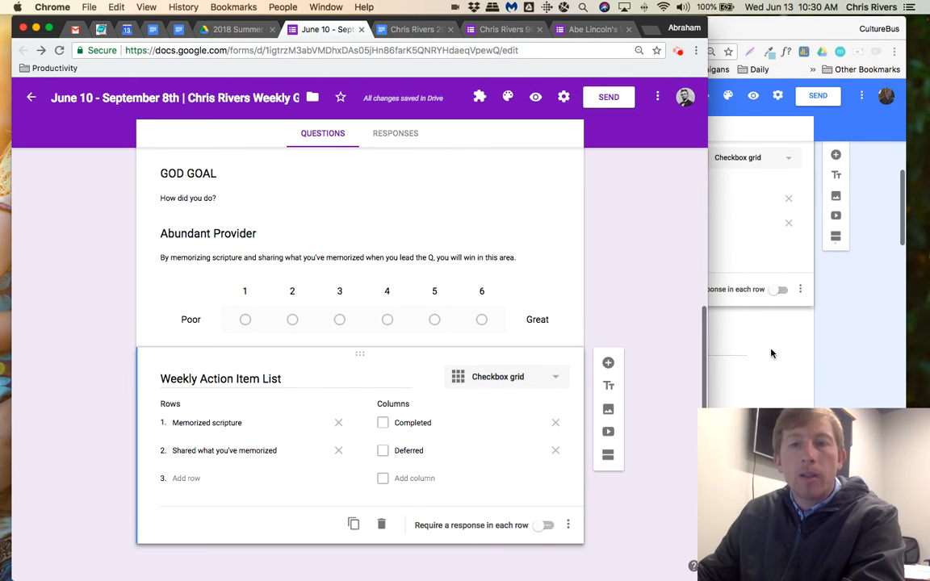
left_click(771, 352)
left_click(578, 343)
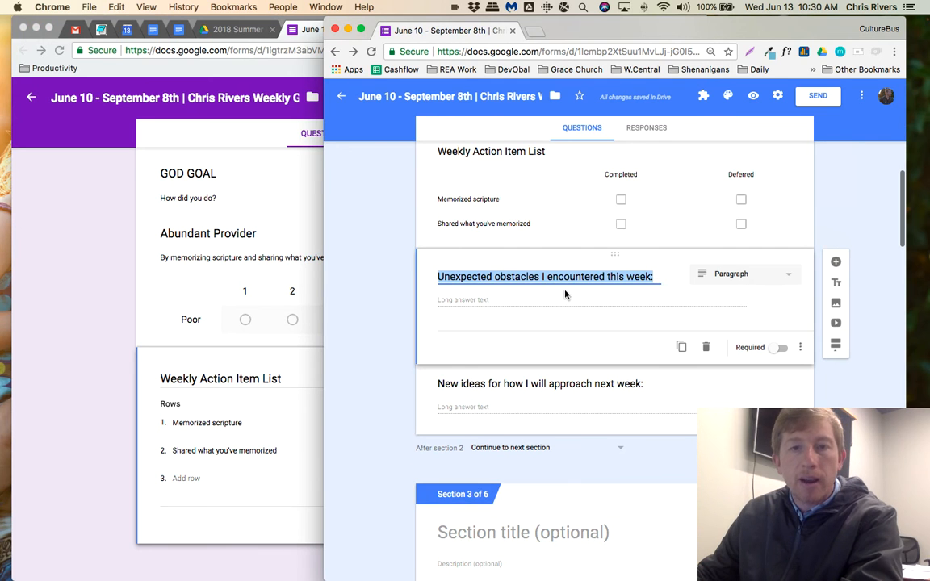
left_click(253, 443)
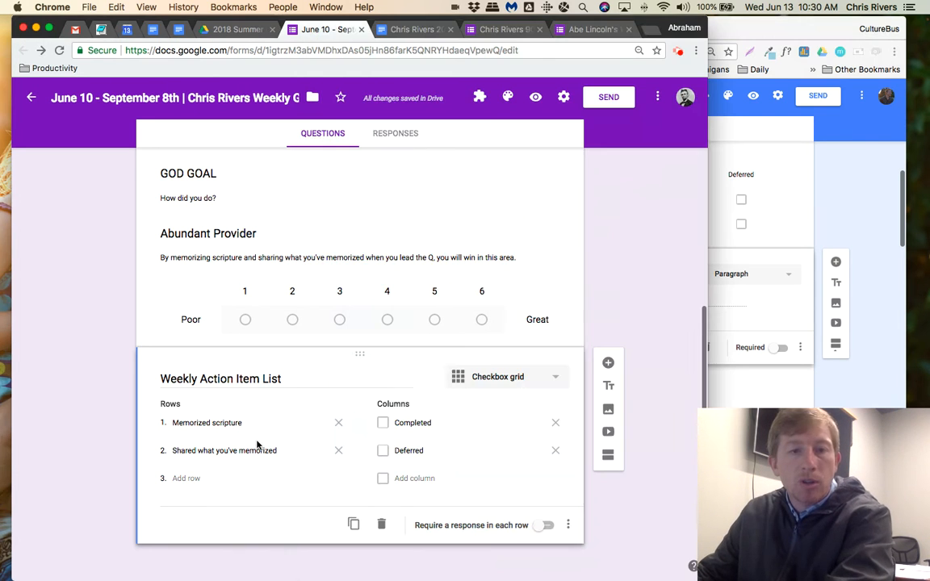
left_click(607, 362)
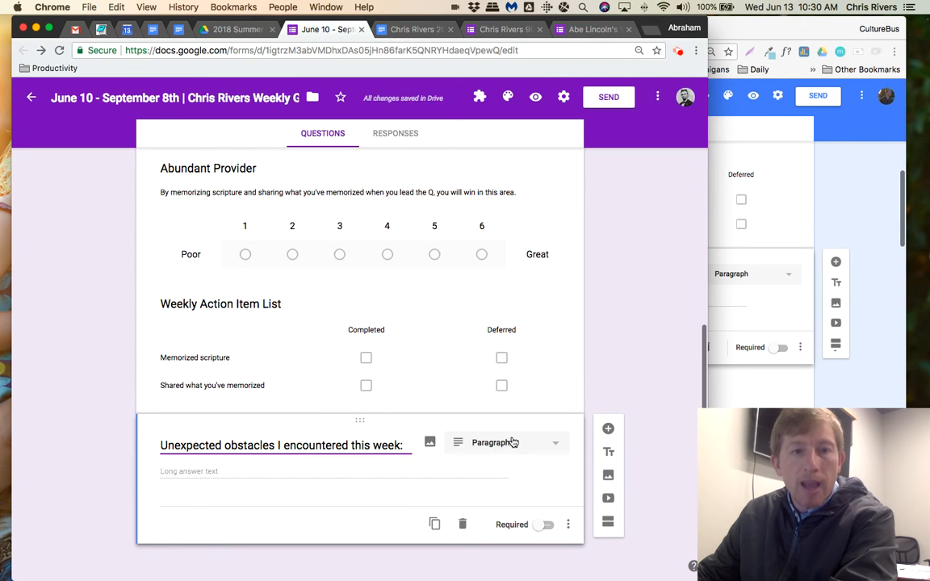
- Duplicate the obstacles question and retitle the copy "New ideas for how I will approach next week:" using the reference form's text
left_click(436, 526)
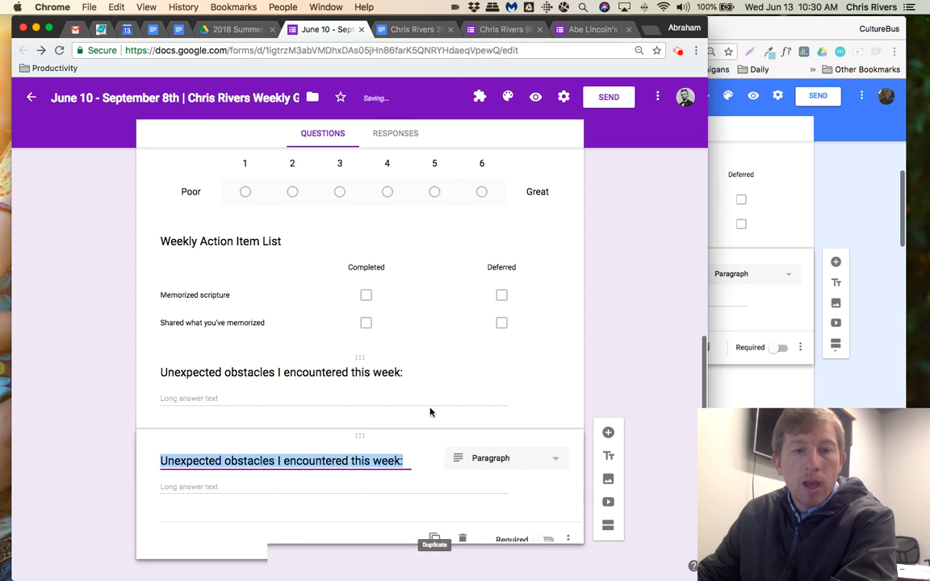
left_click(738, 476)
left_click(564, 385)
key("super+c")
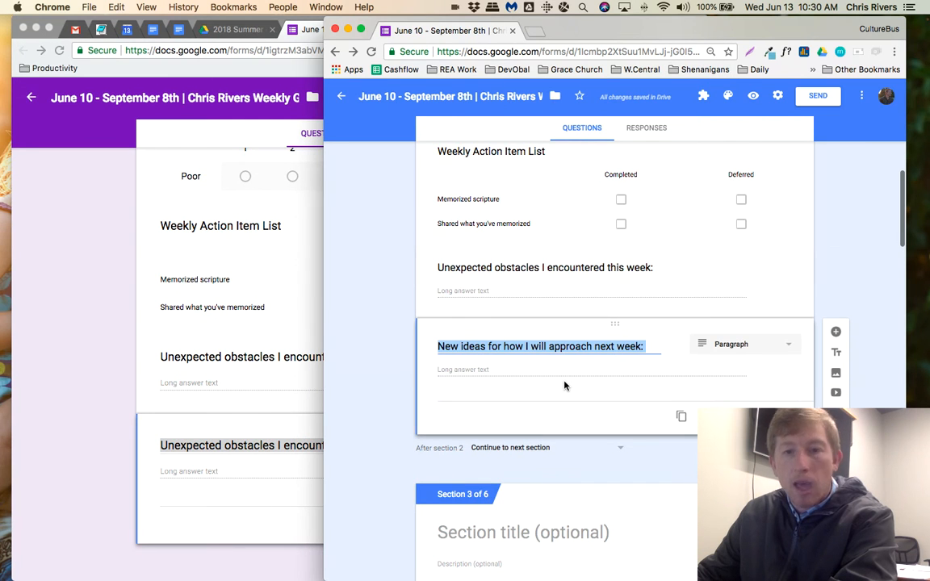
left_click(266, 439)
key("super+v")
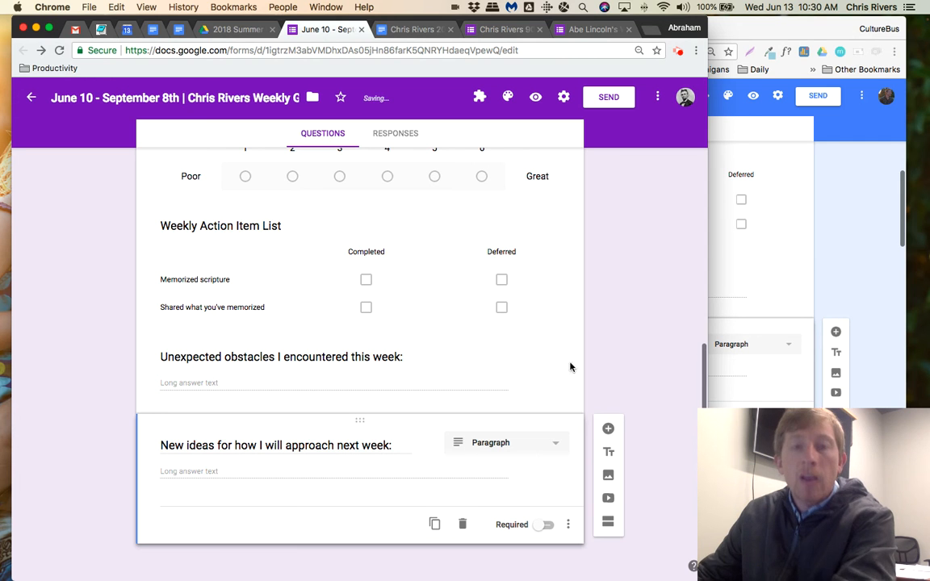
- Review all questions in the GOD GOAL section and check which options are available for section 2, including duplicating it
scroll(565, 355, "up", 5)
scroll(539, 373, "down", 3)
scroll(539, 373, "down", 3)
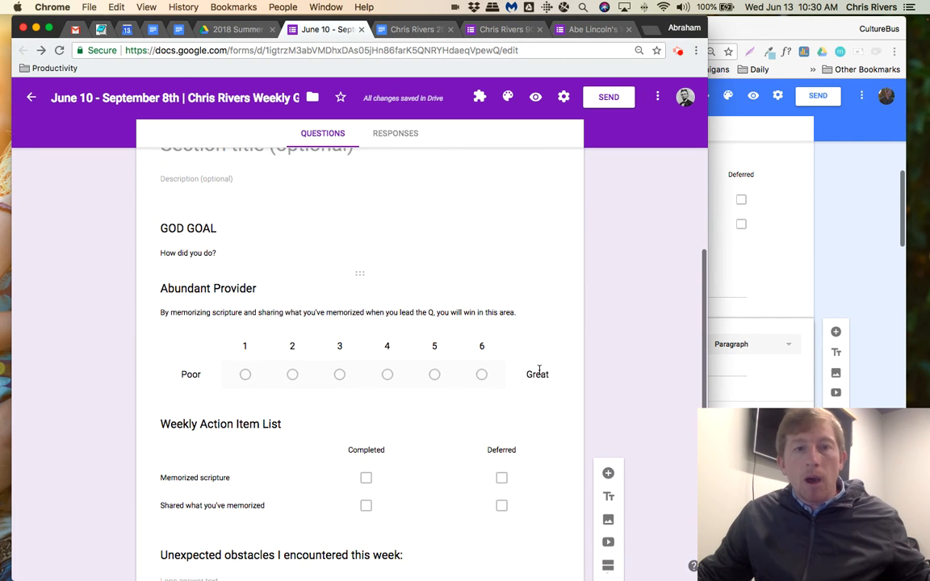
scroll(539, 373, "down", 2)
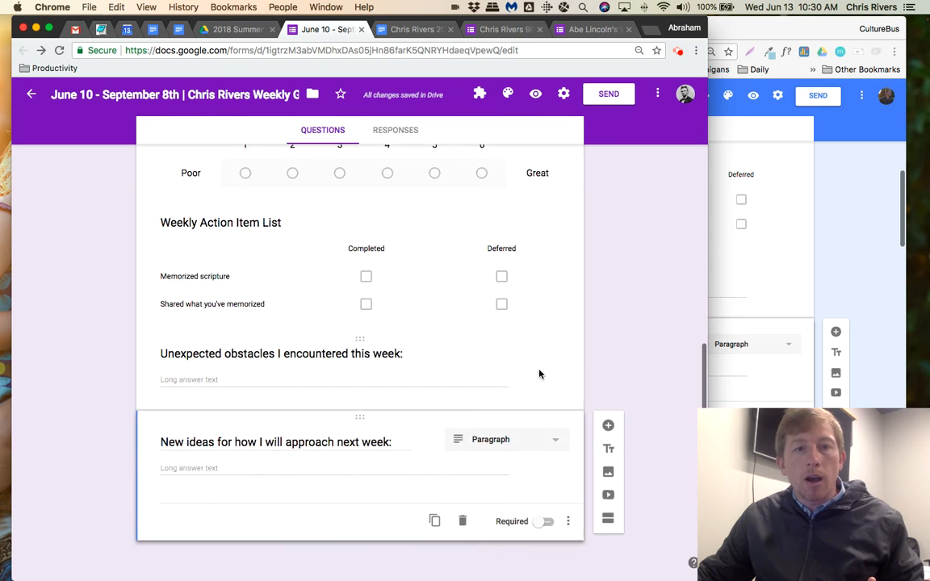
scroll(540, 373, "up", 5)
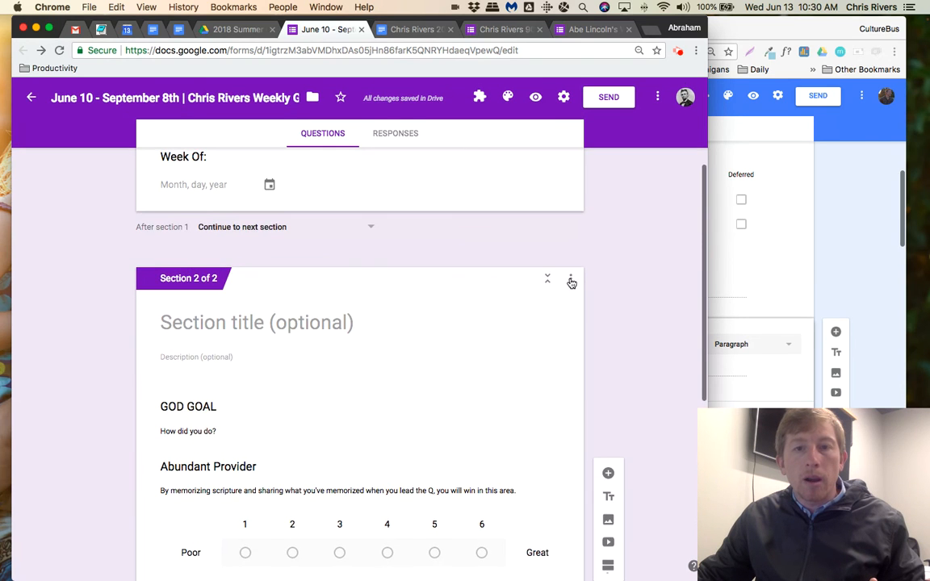
left_click(571, 280)
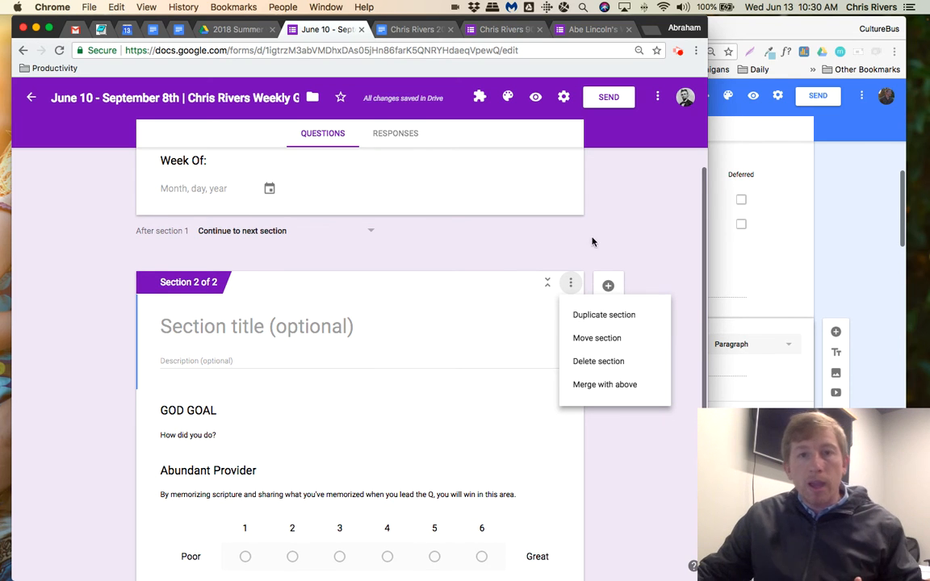
left_click(569, 283)
scroll(595, 226, "down", 1)
scroll(596, 228, "down", 5)
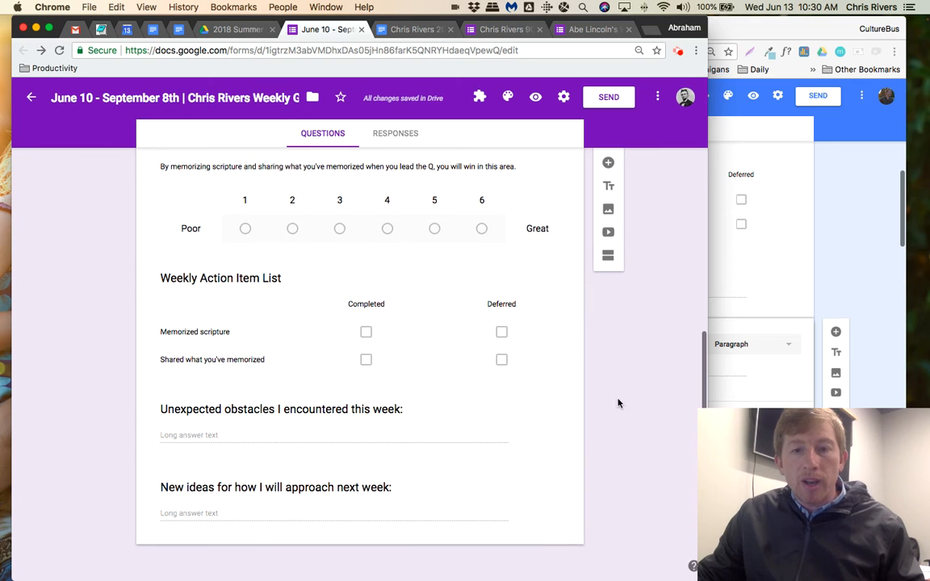
- Add a third section at the end of the form, after the "New ideas for how I will approach next week:" question
left_click(609, 256)
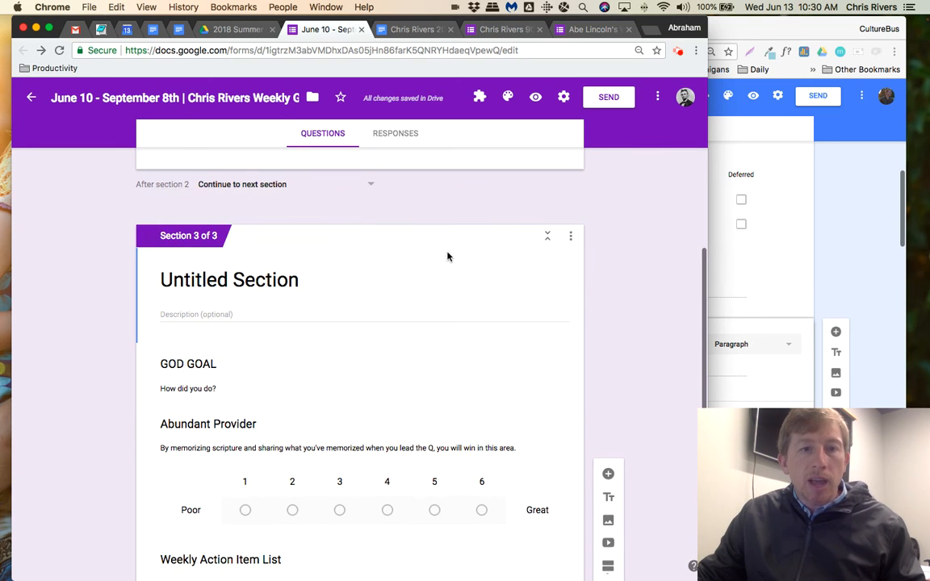
scroll(538, 267, "down", 5)
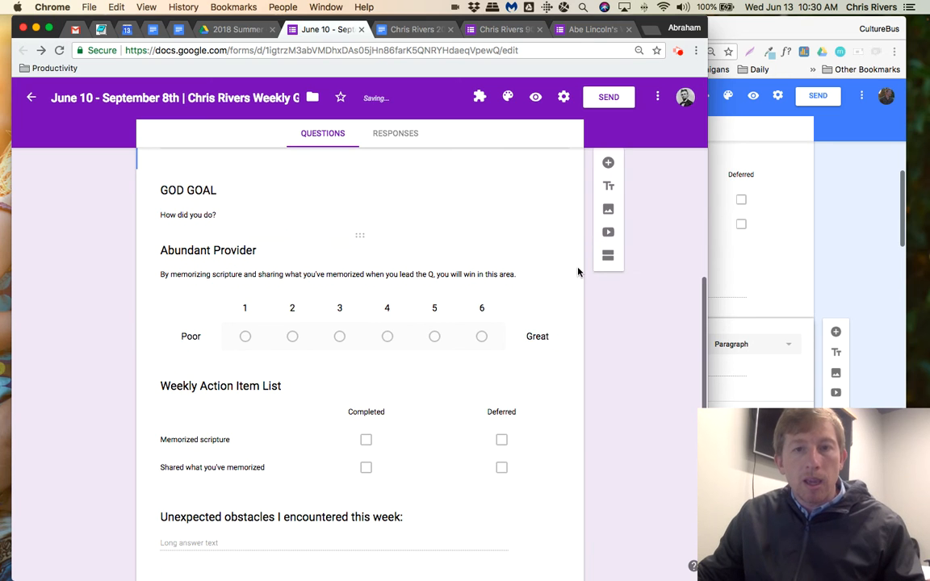
left_click(412, 492)
key("super+c")
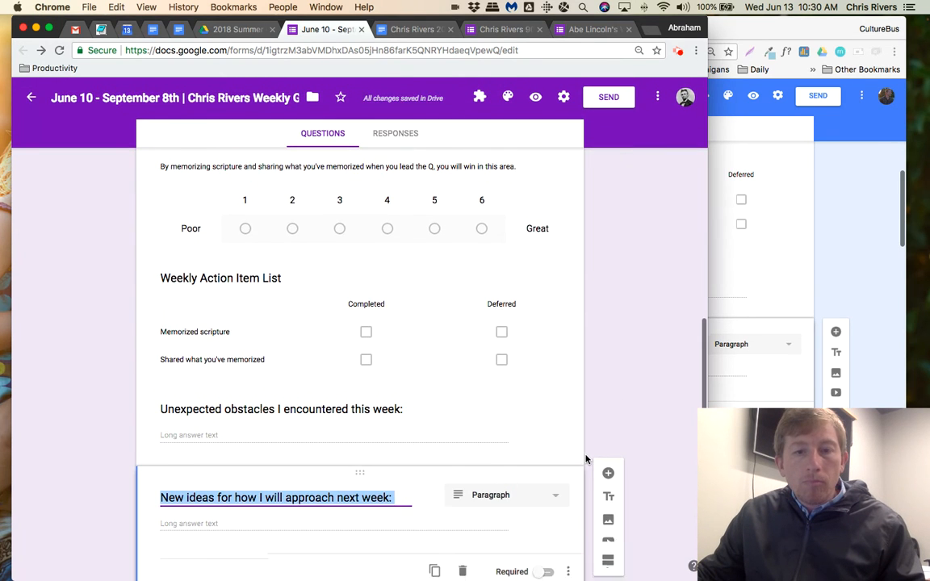
scroll(626, 461, "down", 2)
left_click(606, 520)
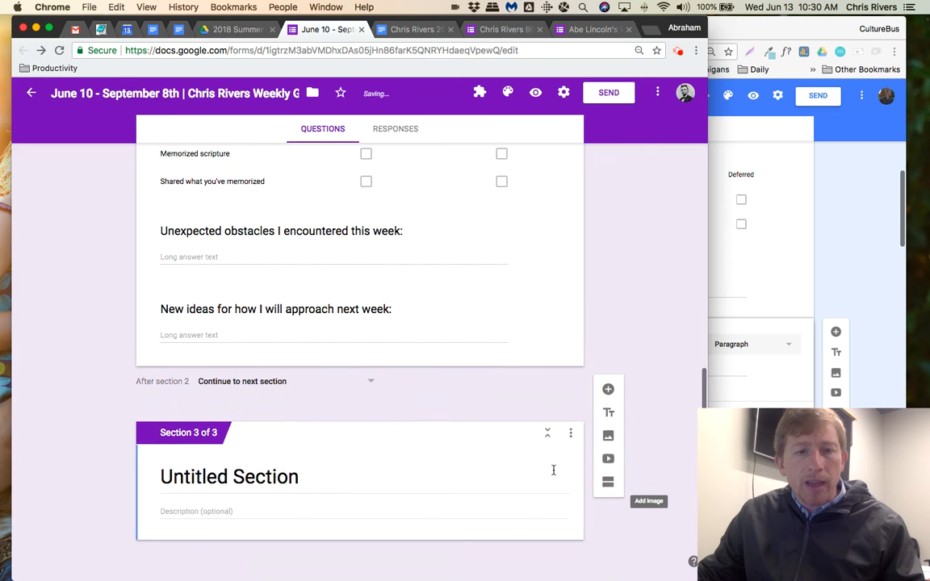
left_click(767, 250)
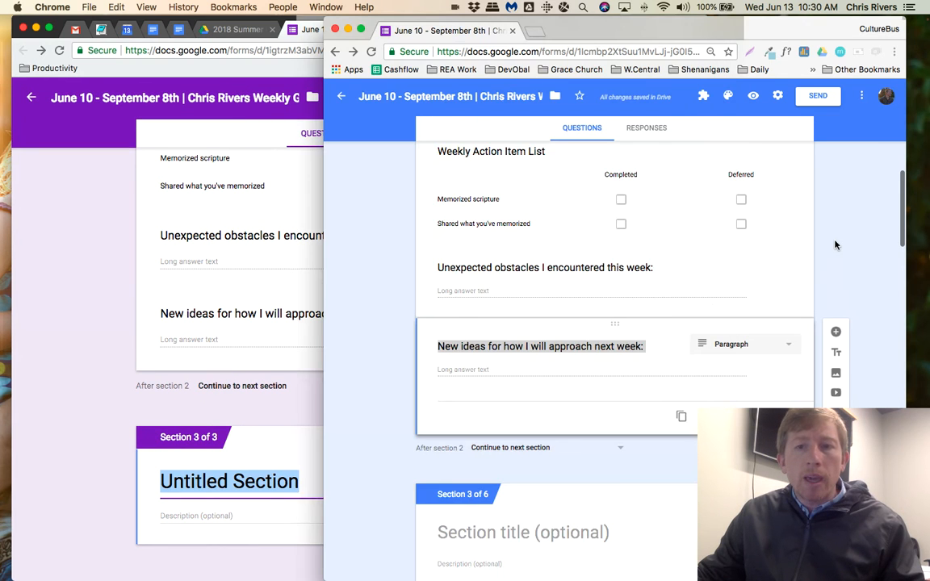
scroll(702, 305, "down", 5)
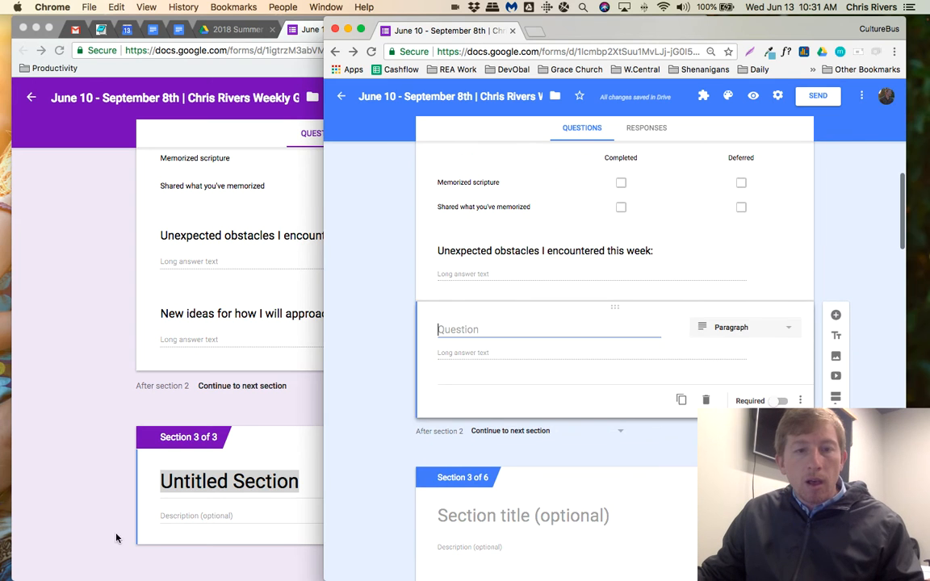
key("super+v")
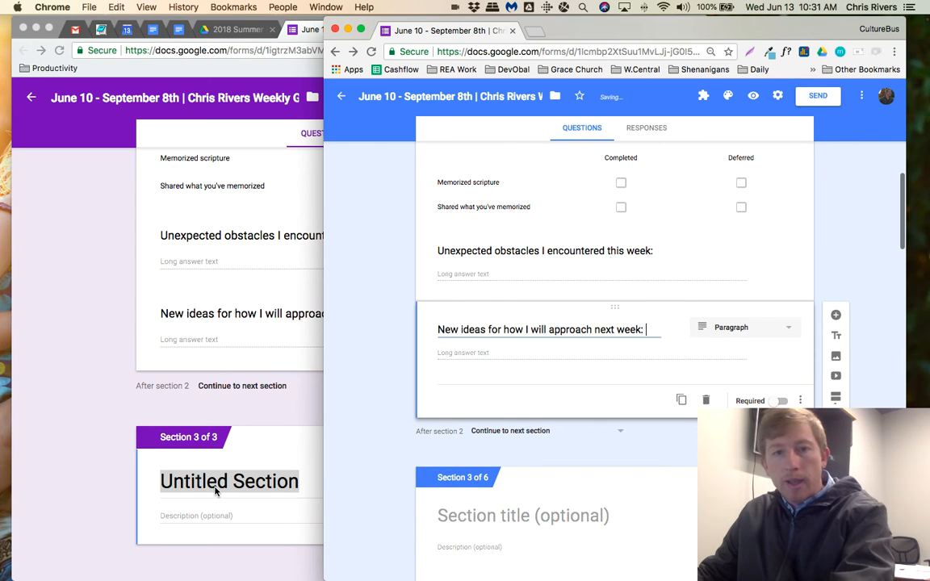
- Clear section 3's title and add a question titled "My four sentence prayer", copied from the reference form
left_click(217, 488)
key("BackSpace")
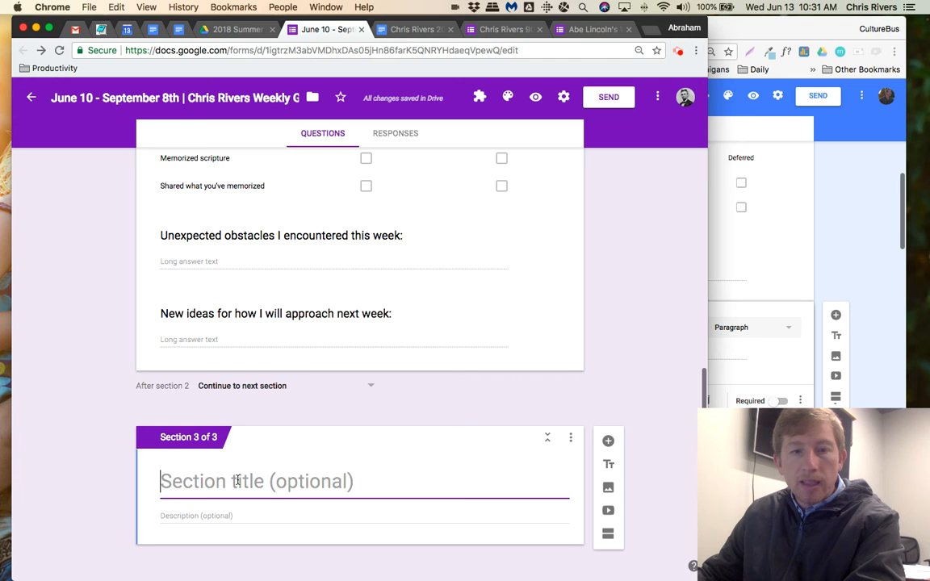
left_click(608, 444)
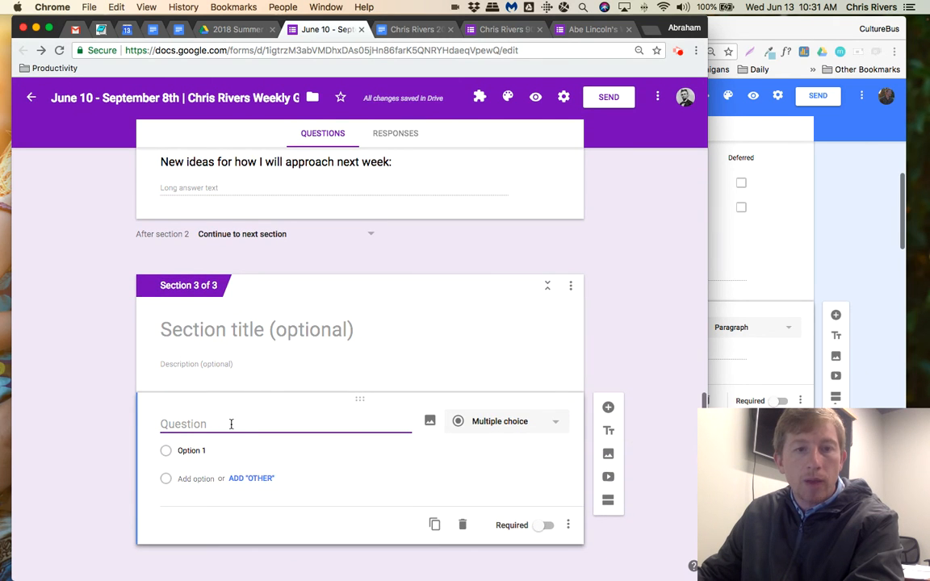
left_click(837, 264)
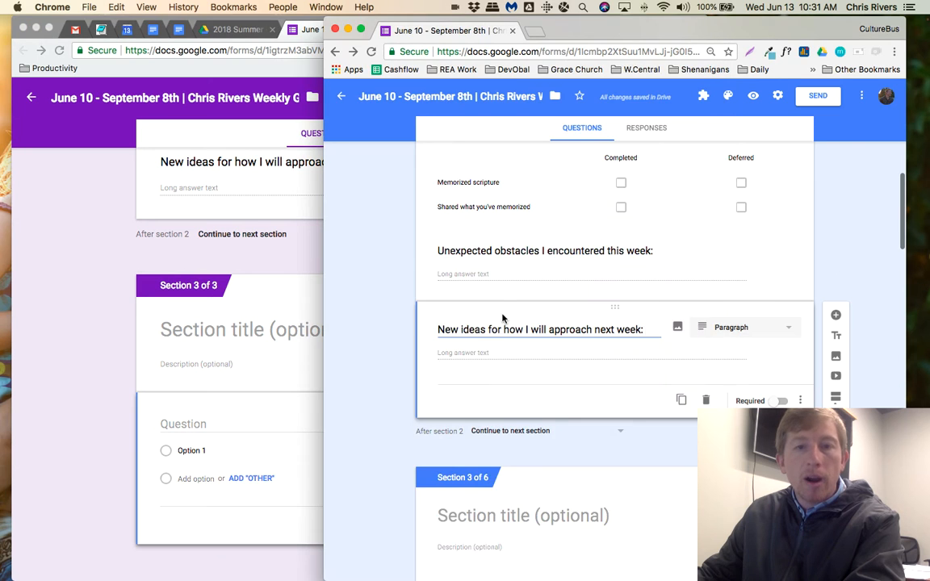
scroll(505, 321, "down", 5)
scroll(498, 322, "down", 10)
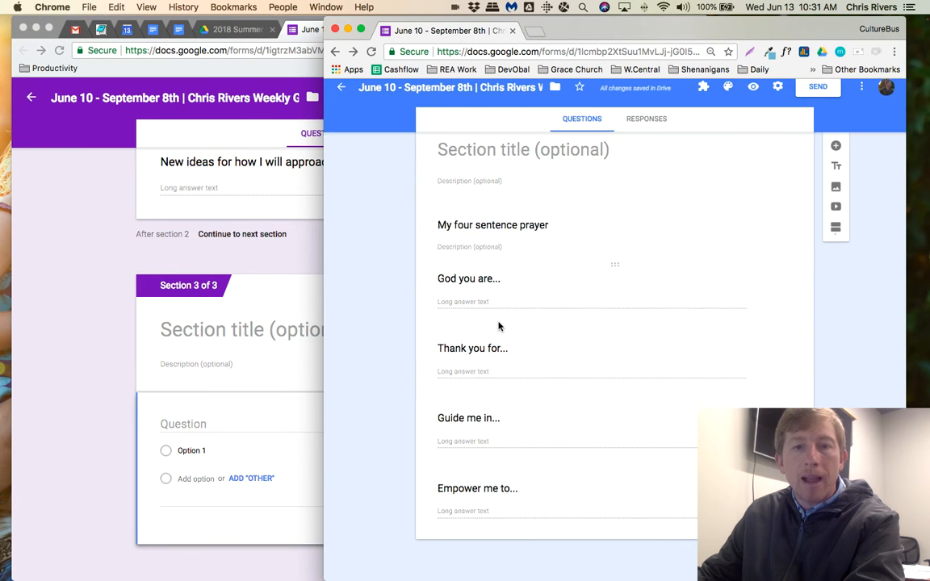
left_click(518, 254)
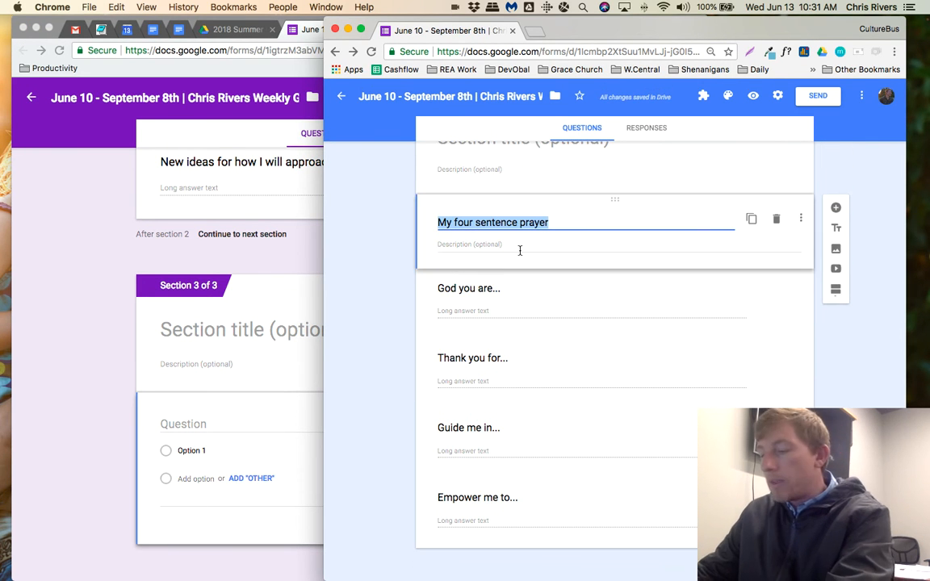
key("super+c")
left_click(174, 404)
left_click(188, 424)
key("super+v")
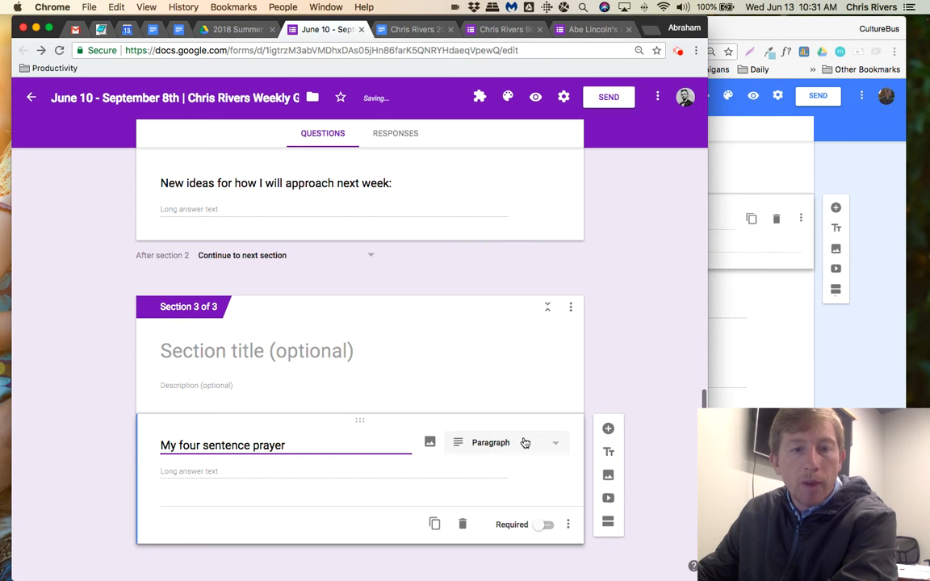
- Replace the prayer question with a title-and-description block reading "My four sentence prayer", deleting the question
left_click(728, 322)
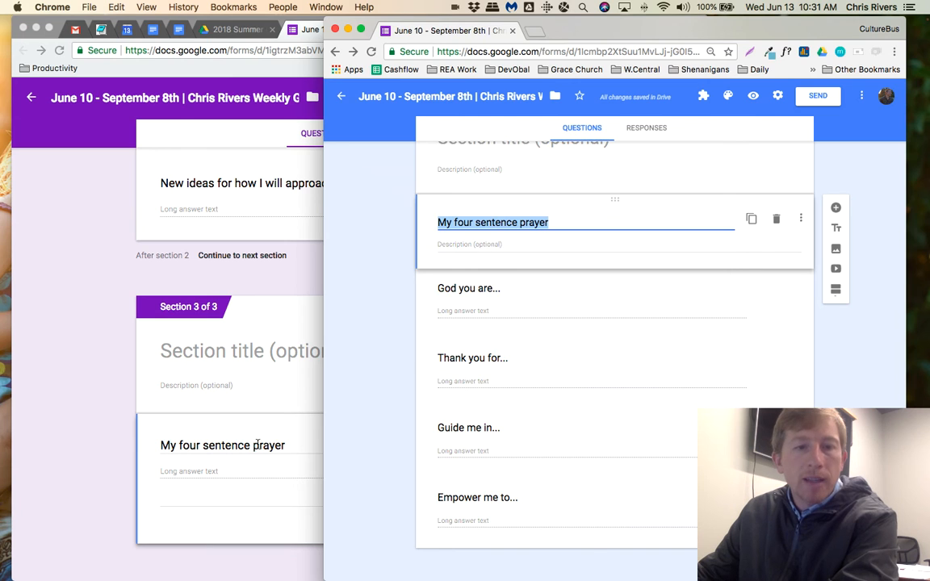
left_click(257, 445)
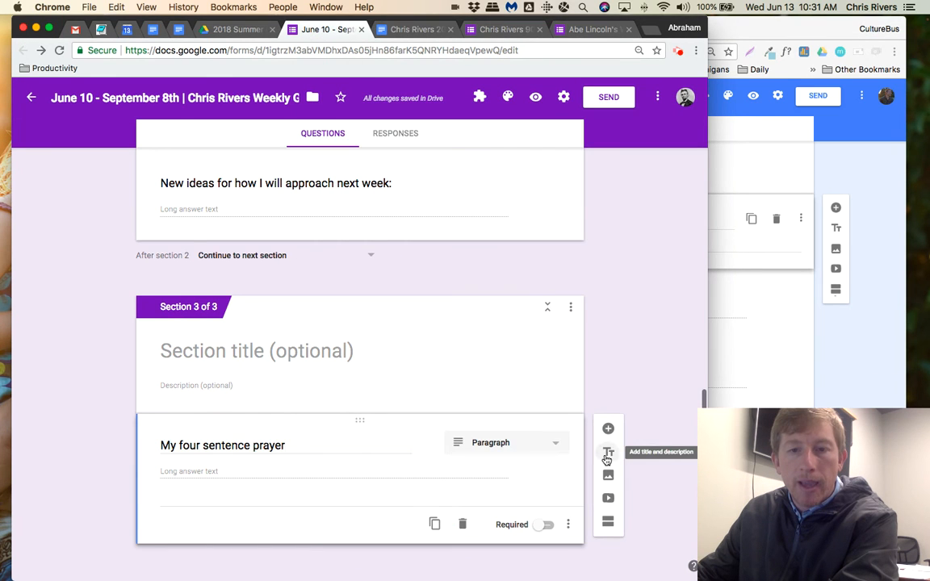
left_click(607, 453)
key("ctrl+v")
left_click(533, 412)
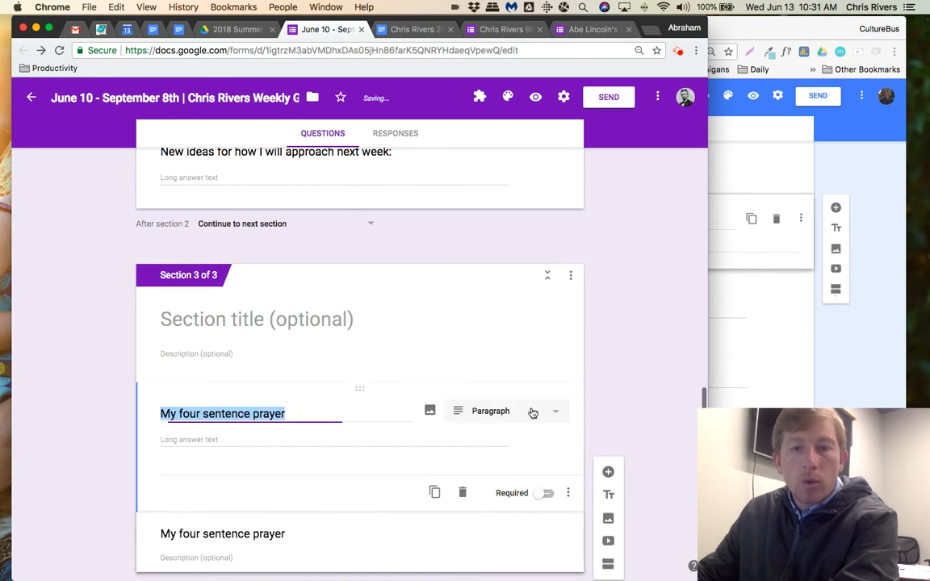
left_click(463, 492)
- Add a paragraph question titled "God you are...", copied from the reference form, below the "My four sentence prayer" title
left_click(608, 379)
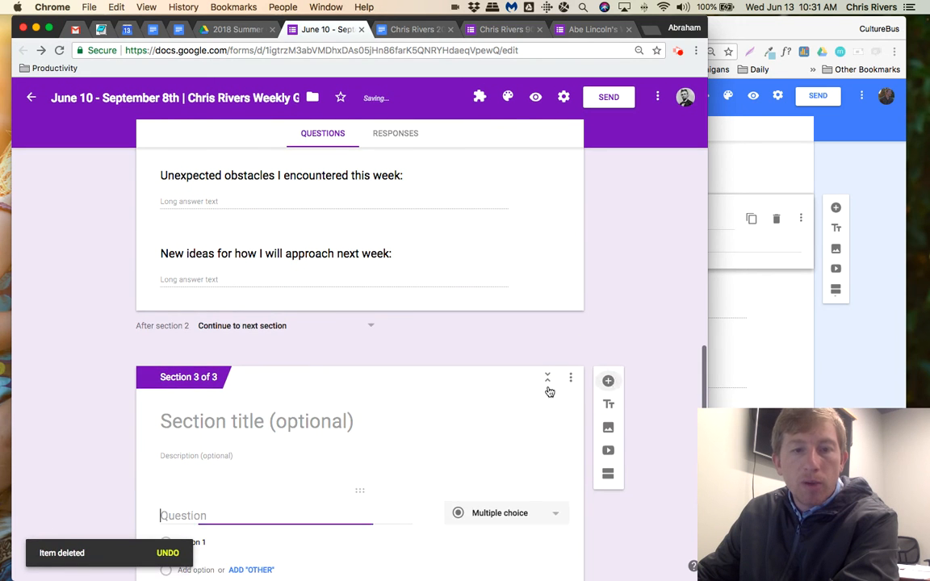
left_click_drag(366, 344, 358, 457)
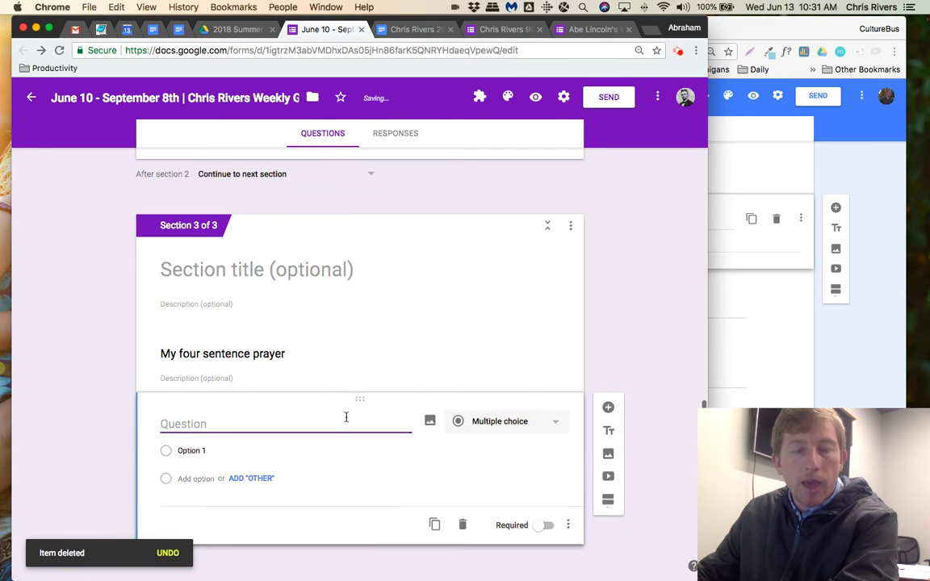
left_click(736, 332)
left_click(469, 291)
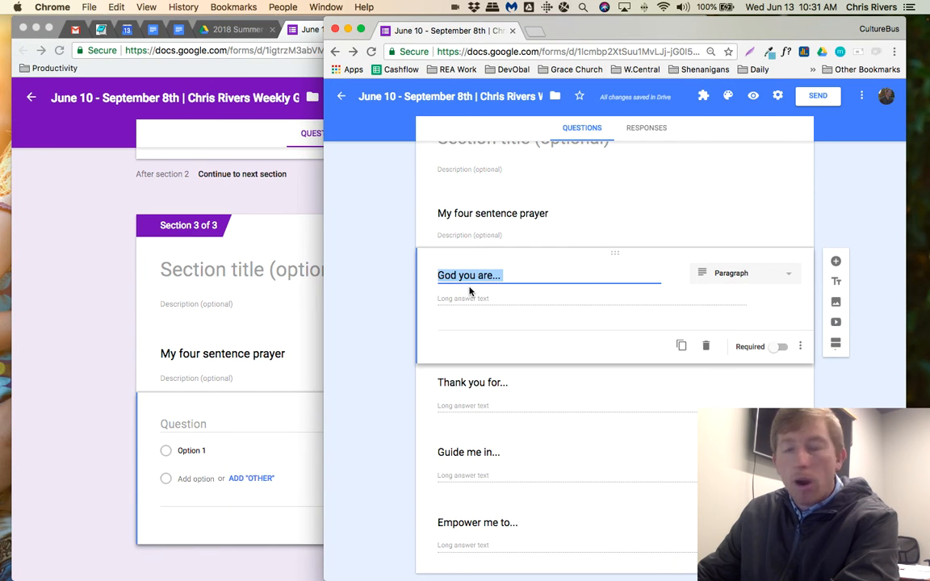
key("super+c")
left_click(199, 424)
key("super+v")
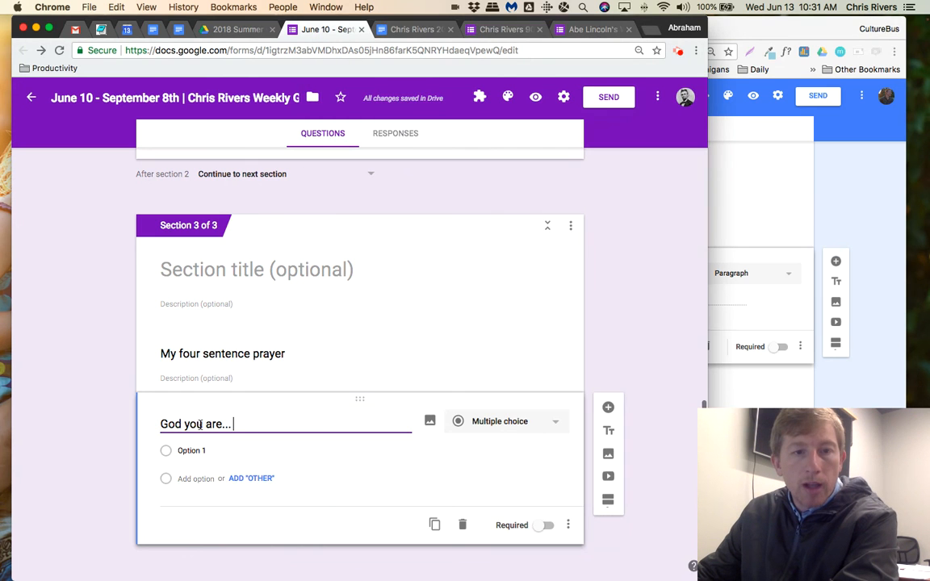
left_click(512, 420)
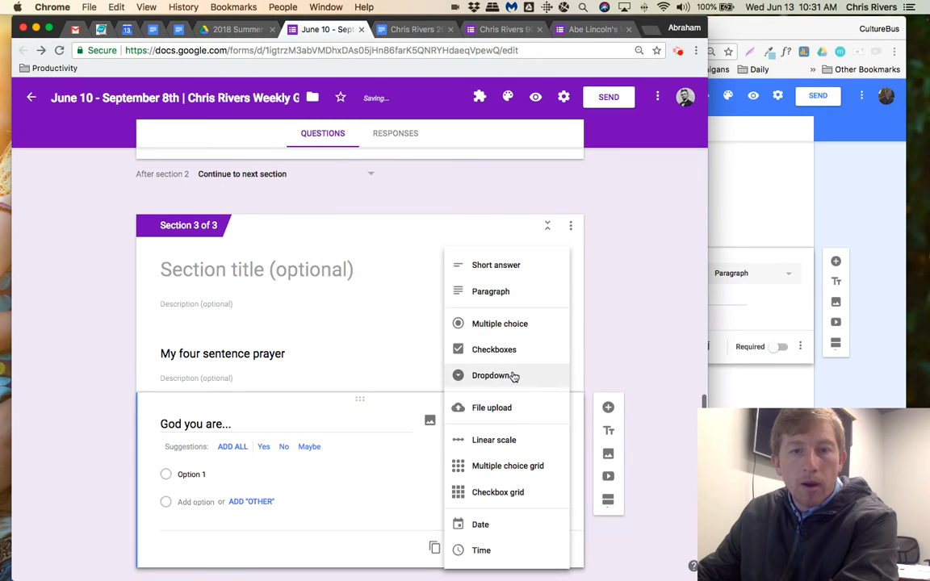
left_click(491, 293)
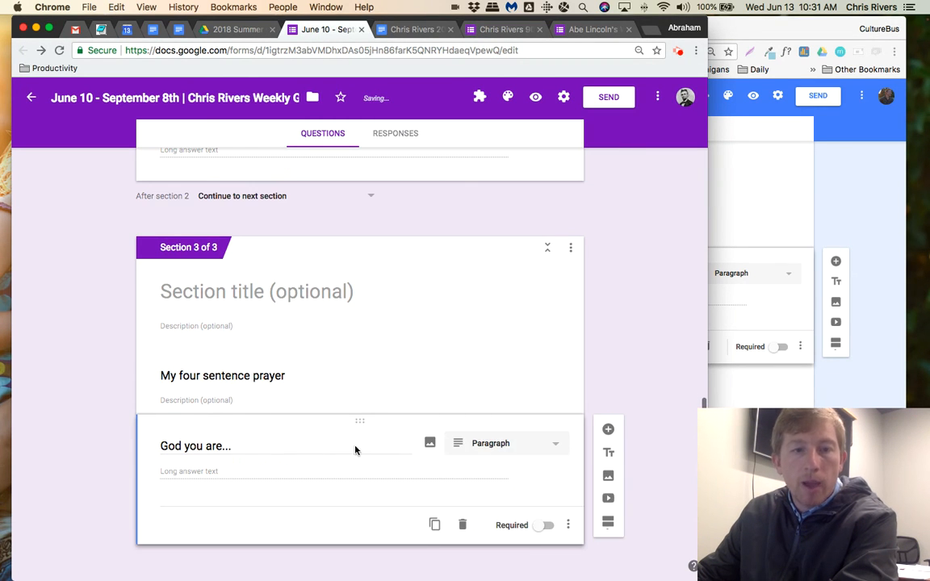
- Duplicate the "God you are..." question and retitle the copy "Thank you for..."
left_click(437, 524)
type("Tjhank you")
key("BackSpace")
key("BackSpace")
key("BackSpace")
key("BackSpace")
key("BackSpace")
key("BackSpace")
type("hank you for")
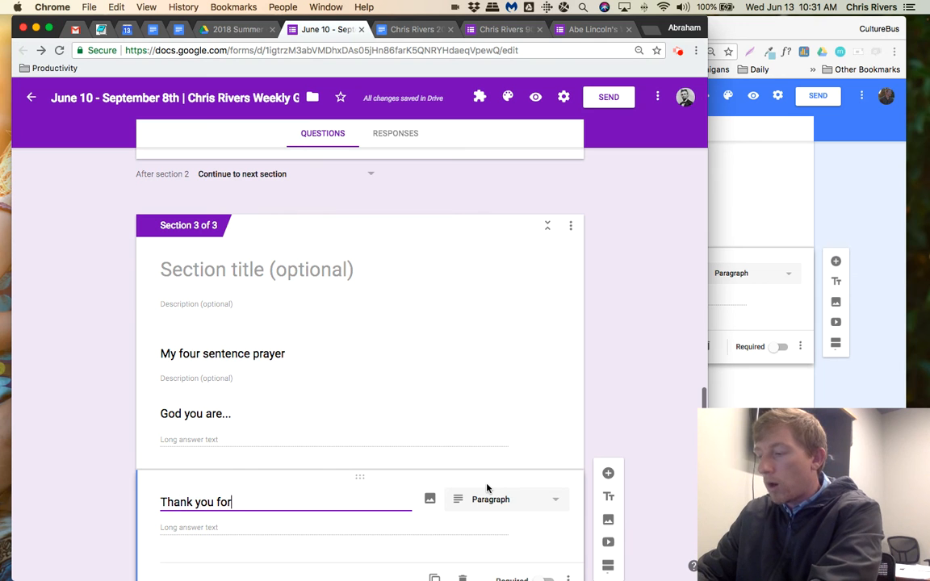
type("...")
- Duplicate the "Thank you for..." question and retitle the copy "Guide me in...", checking the wording in the reference form
left_click(435, 524)
left_click(730, 402)
scroll(673, 407, "down", 1)
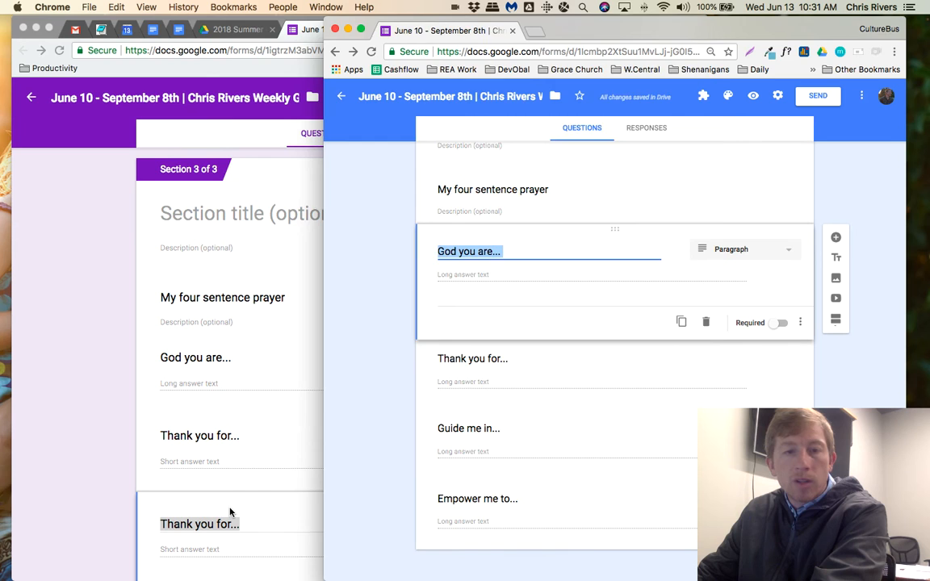
left_click(230, 510)
type("Gui")
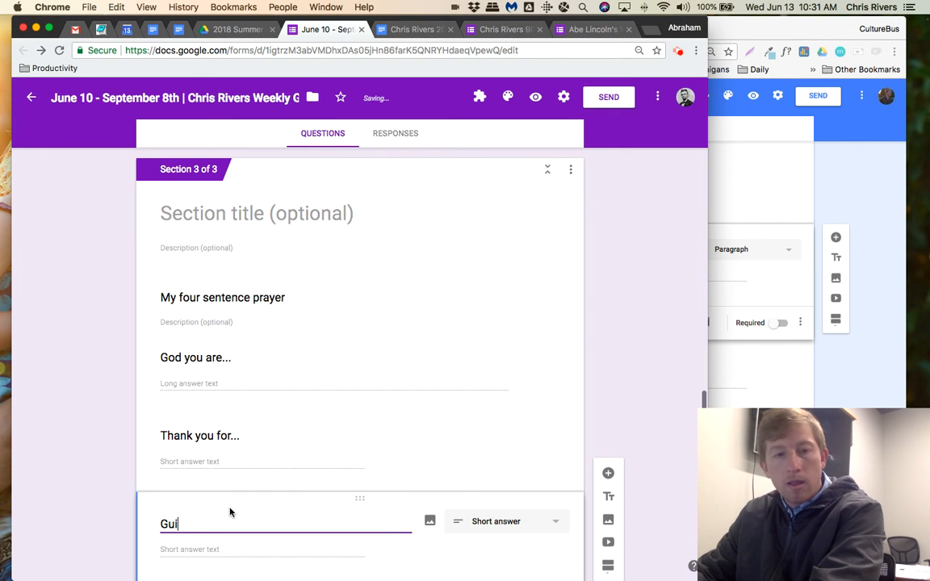
type("de me")
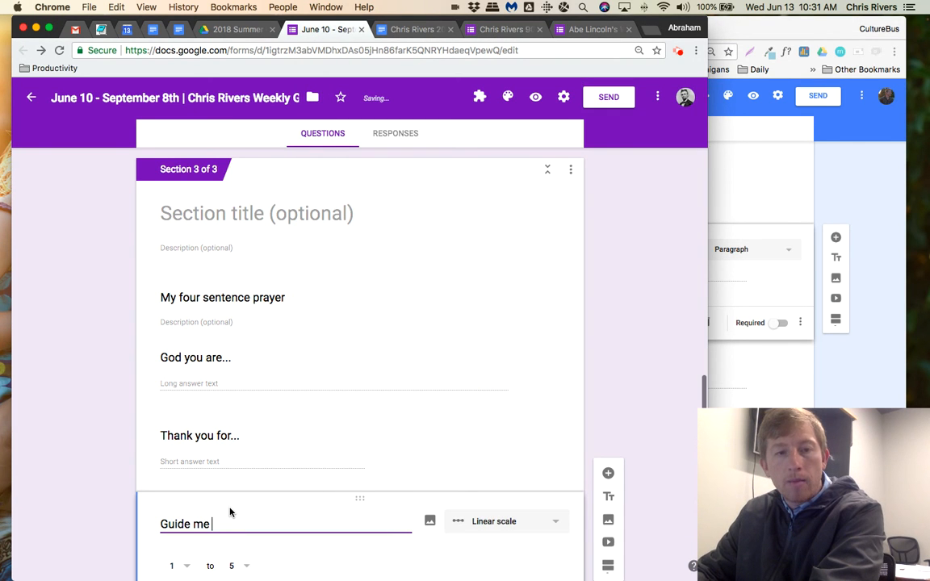
type(" ion")
key("BackSpace")
key("BackSpace")
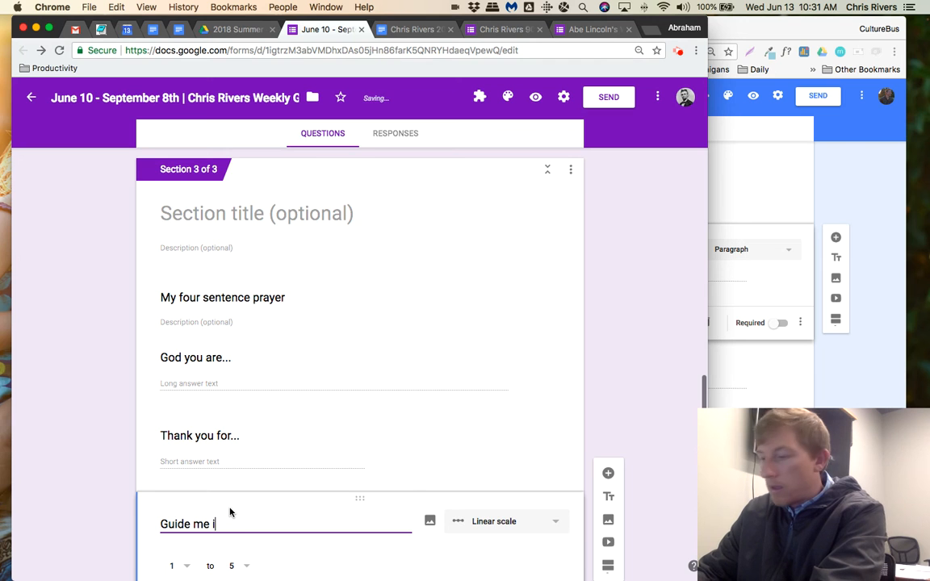
type("n...")
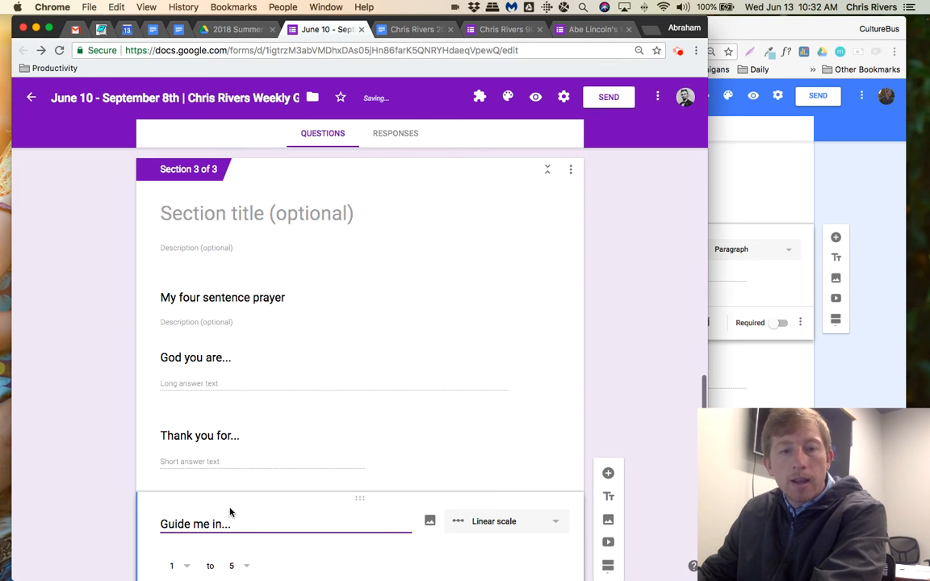
- Duplicate the "Guide me in..." question and retitle the copy "Empower me to..."
scroll(382, 411, "down", 3)
left_click(434, 522)
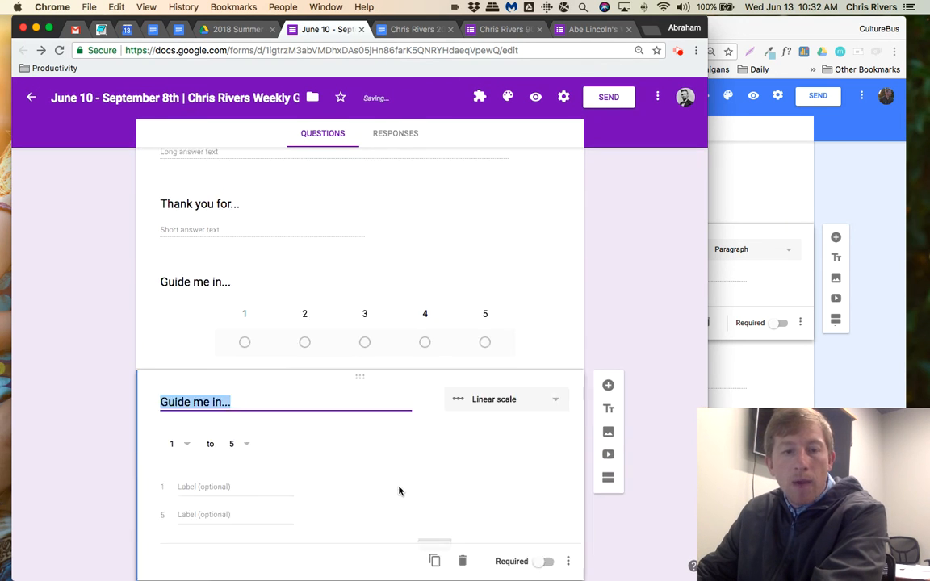
type("Empower me to")
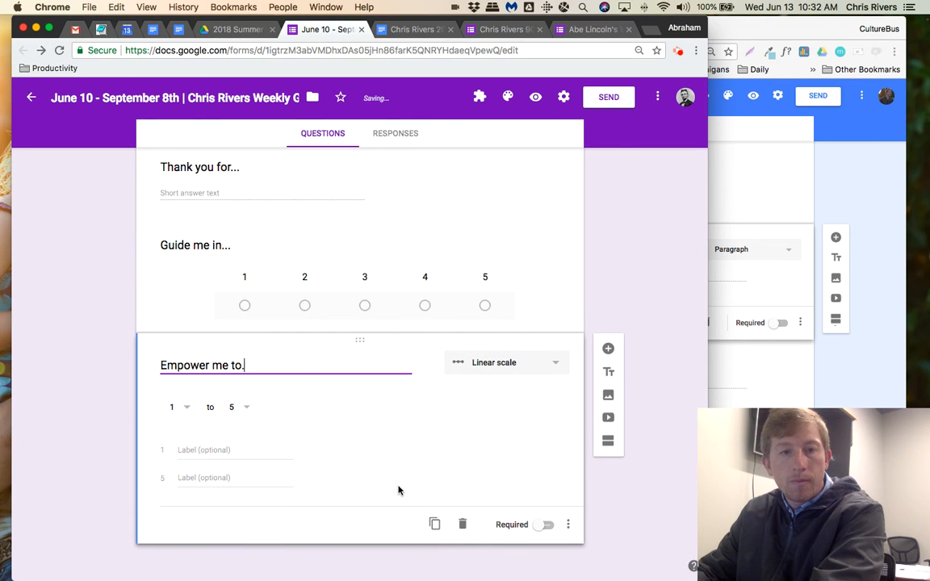
type("..")
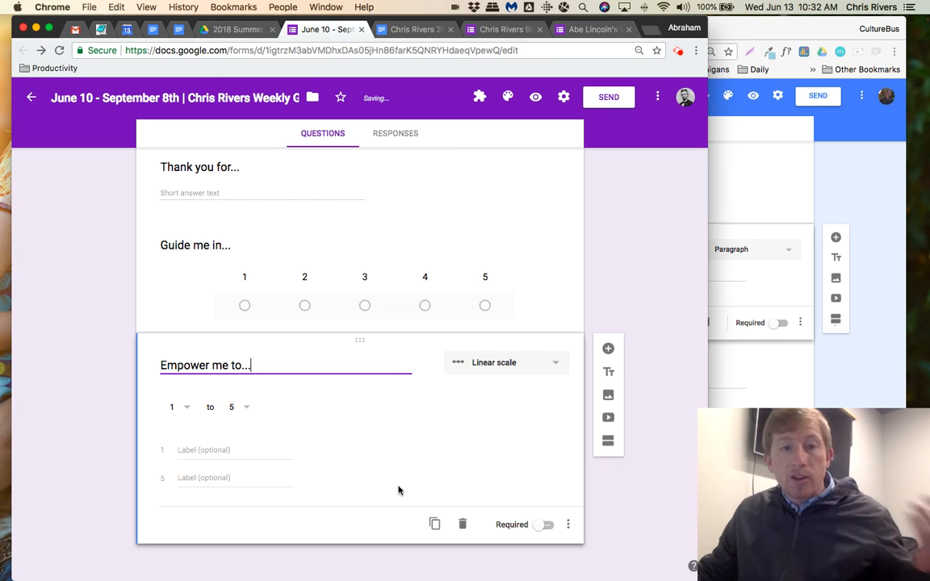
- Get the form's shareable link as a shortened URL and copy it
left_click(564, 98)
left_click(614, 165)
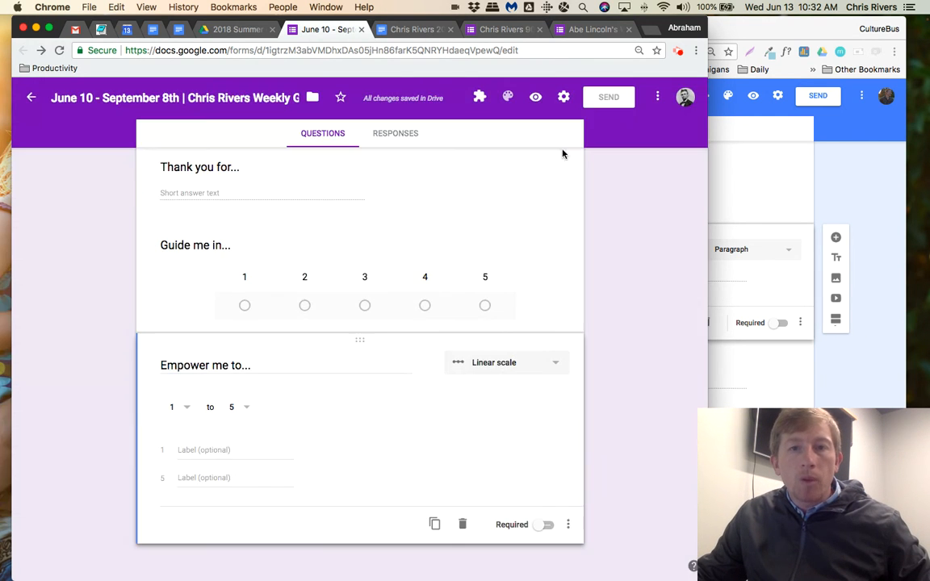
left_click(604, 101)
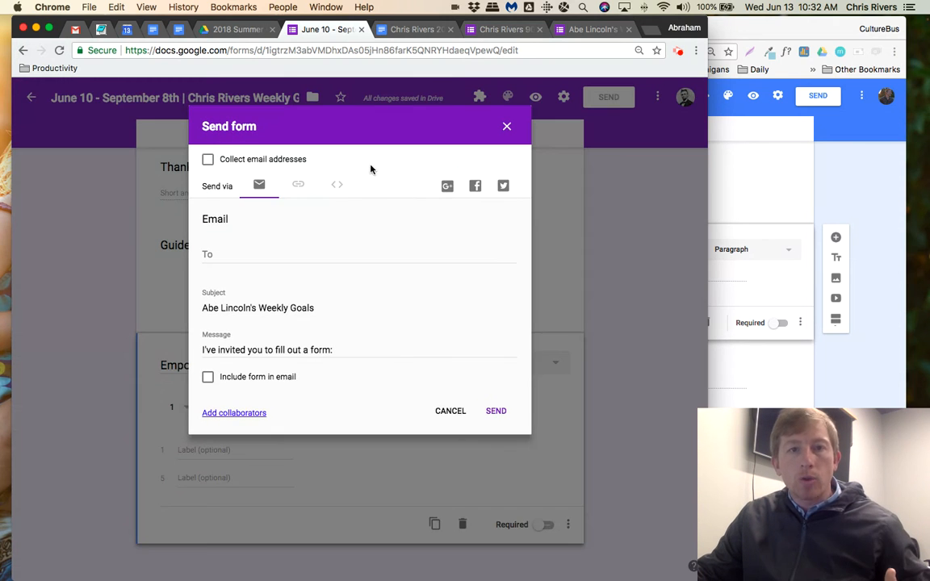
left_click(297, 185)
left_click(208, 260)
key("super+c")
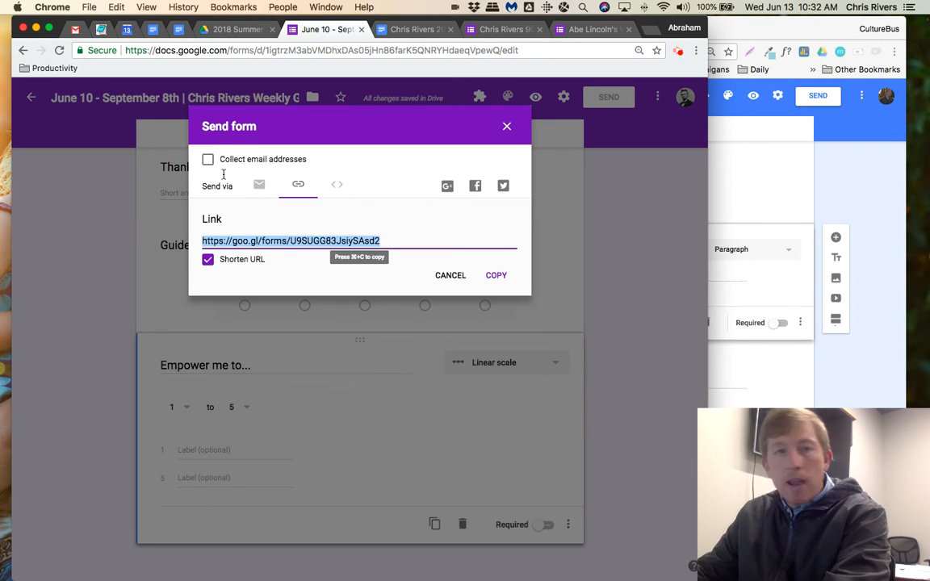
- Switch to Google Calendar and replace the document link in the June 18 Goal Time event's description with the copied form link
left_click(126, 29)
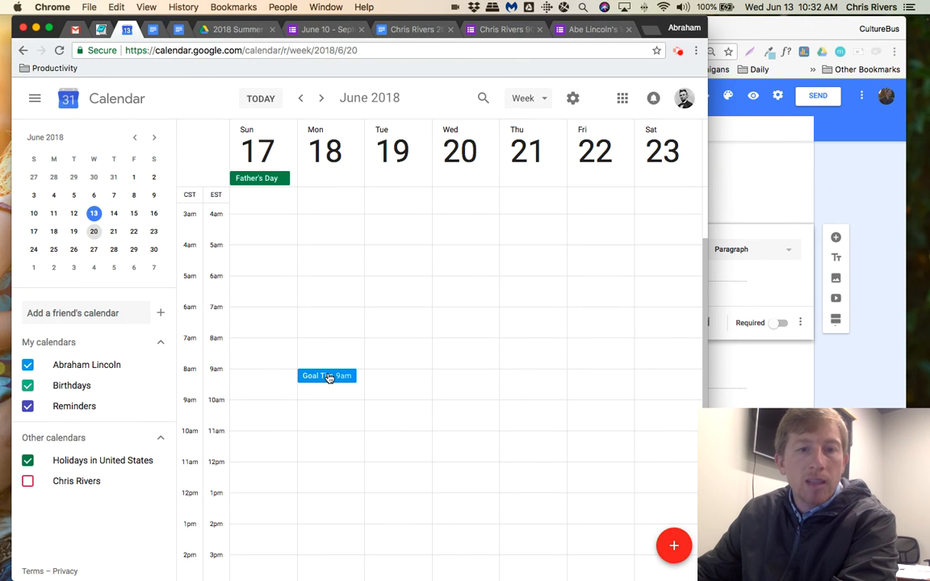
left_click(328, 377)
left_click(379, 396)
left_click(168, 476)
left_click_drag(134, 474, 58, 446)
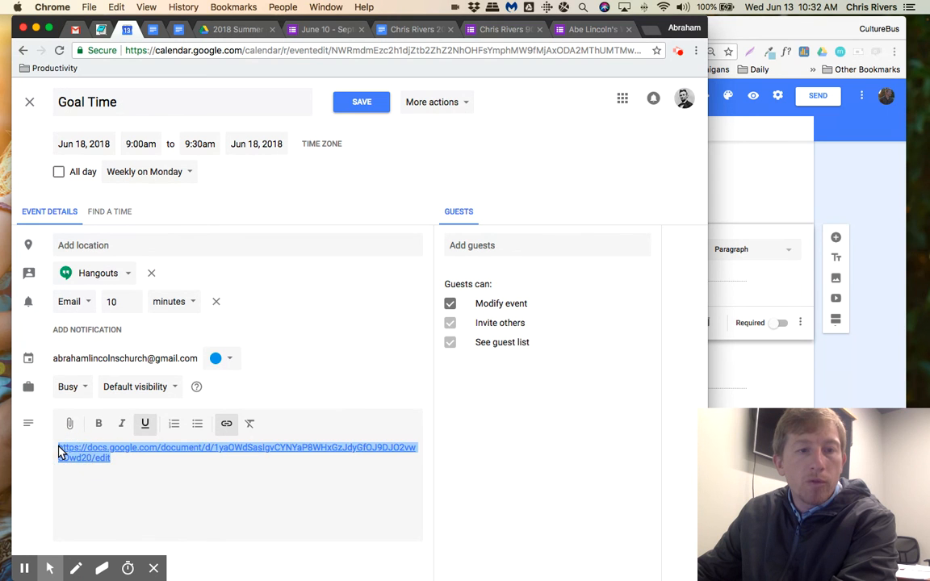
key("super+v")
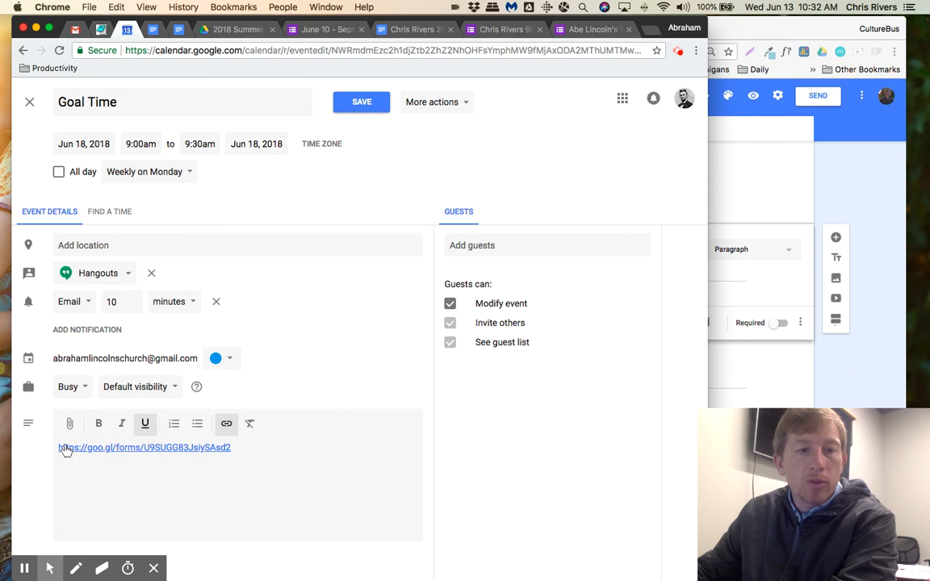
- Save the Goal Time event, applying the change to all events in the series
left_click(361, 104)
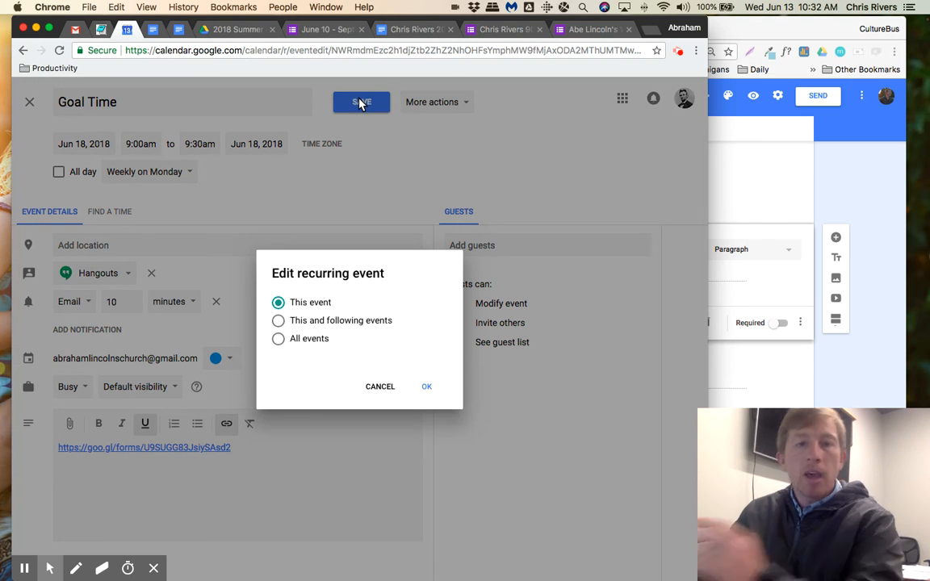
left_click(280, 339)
left_click(426, 386)
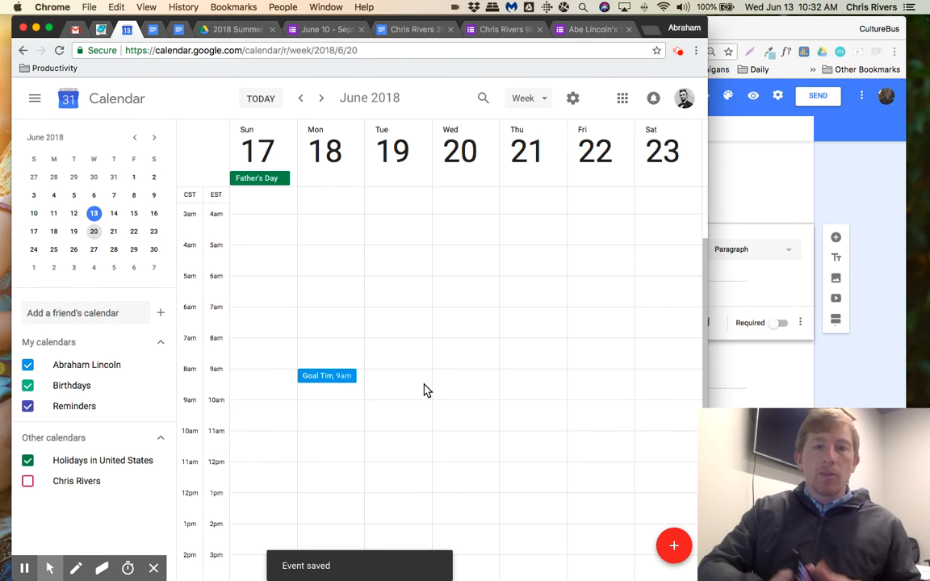